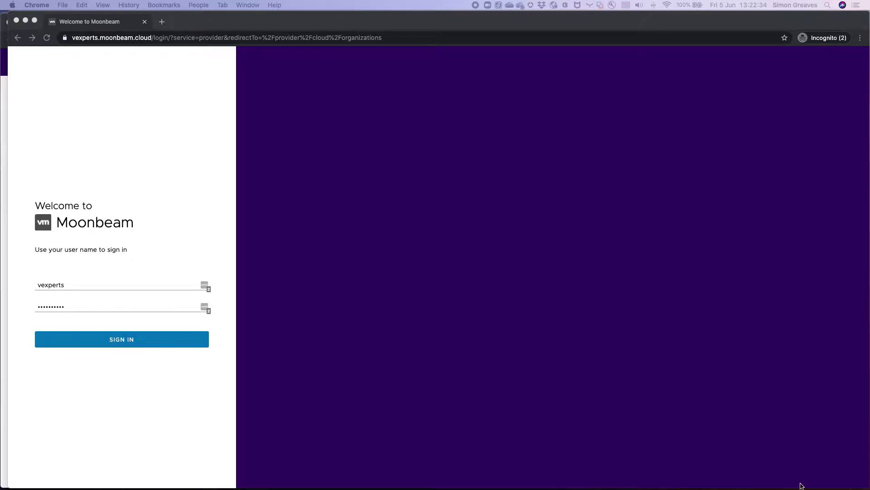
Sign in to the Moonbeam provider portal with the prefilled credentials
click(562, 358)
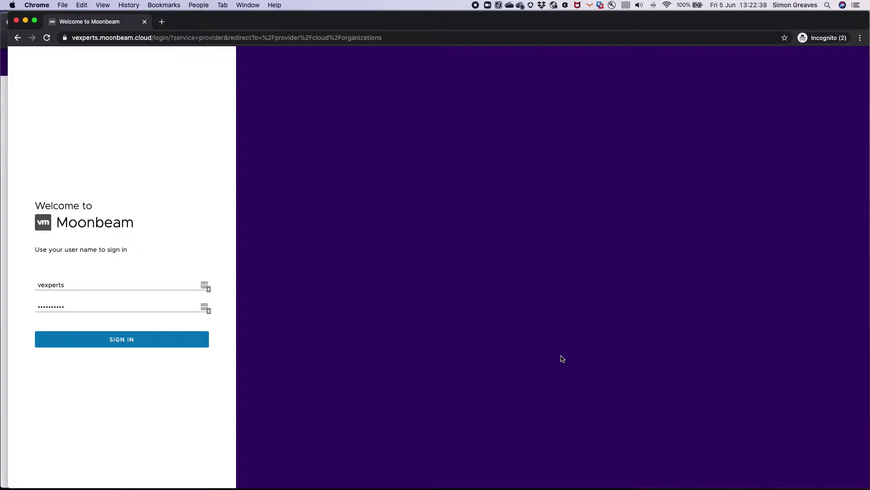
click(142, 346)
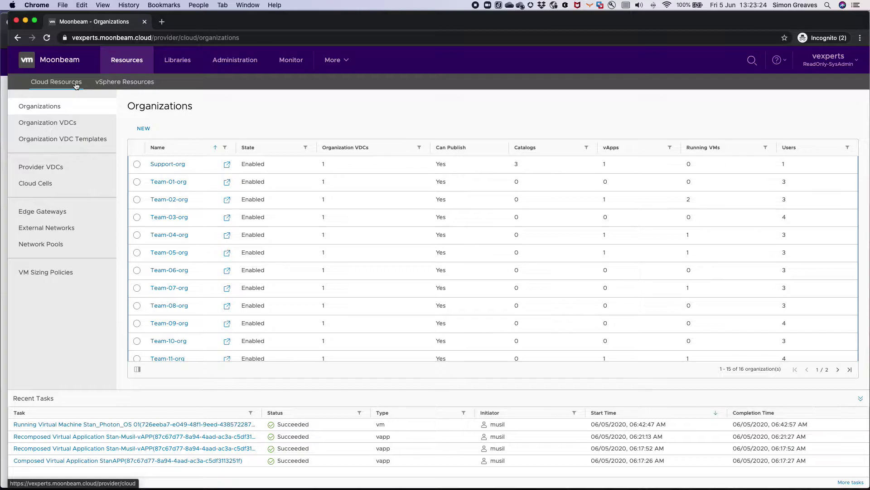
Review the vSphere resources, provider VDCs, cloud cells, edge gateways, external networks, network pools and VM sizing policies
click(115, 83)
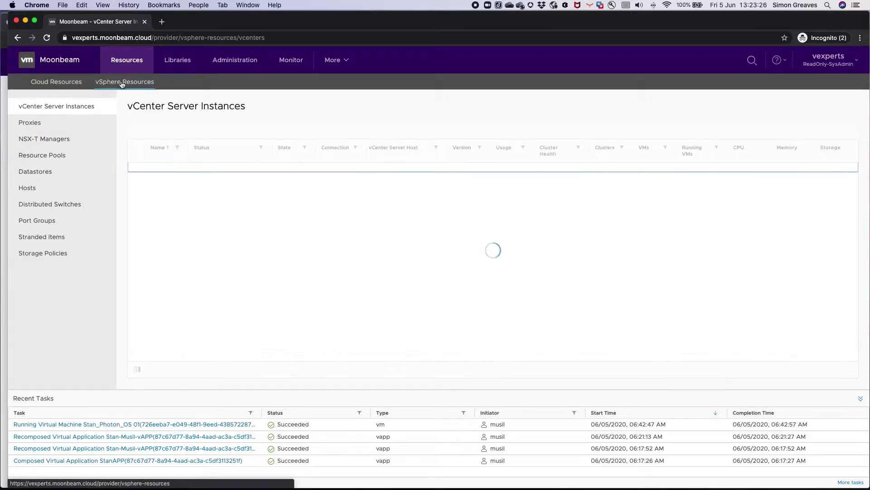
click(57, 82)
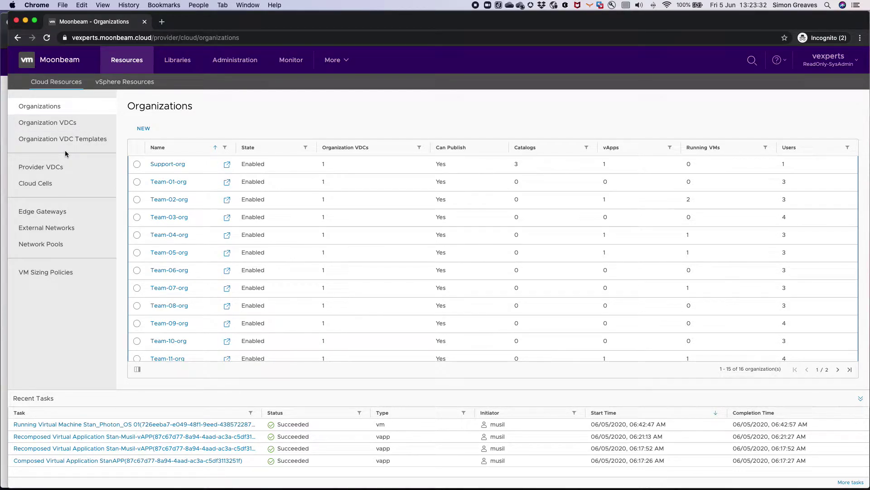
click(68, 172)
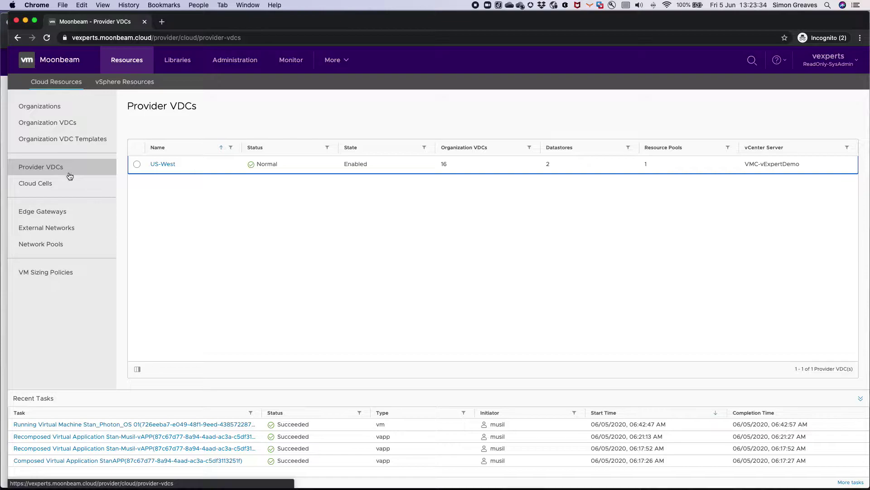
click(67, 183)
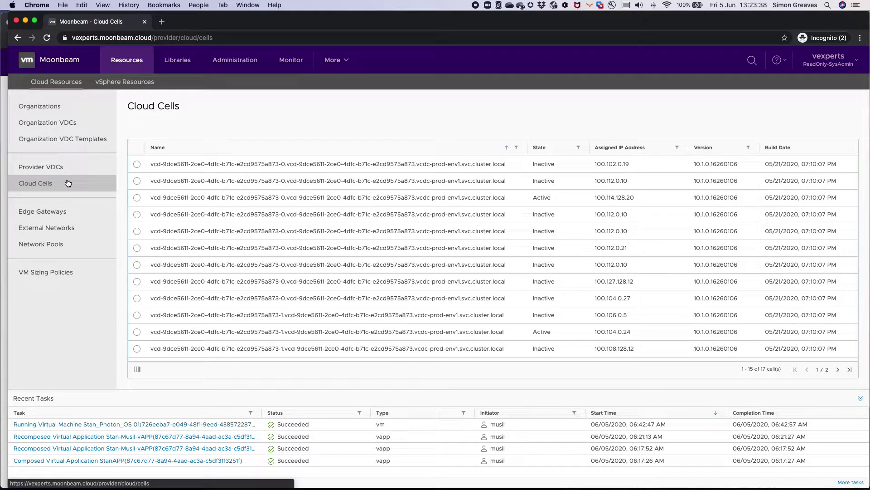
click(71, 211)
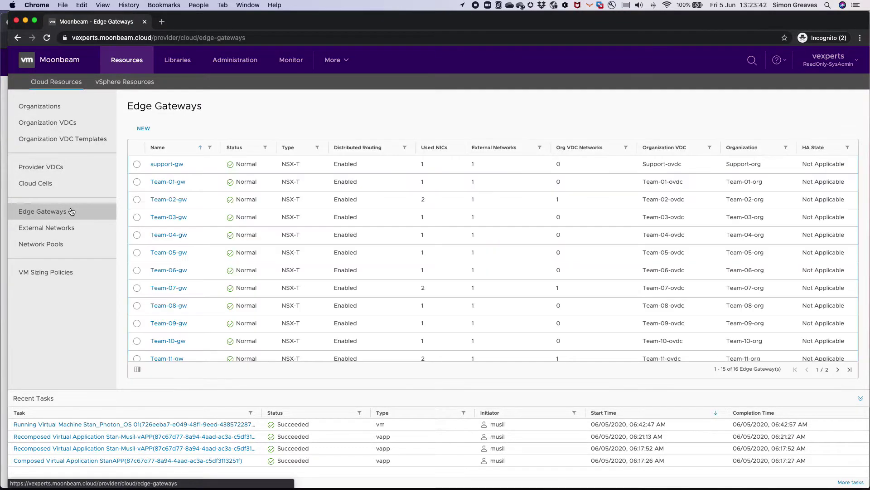
click(78, 224)
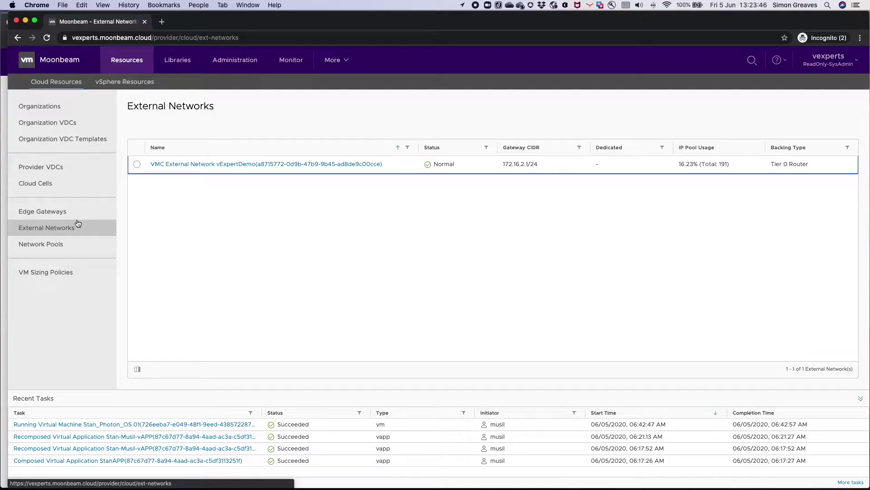
click(76, 243)
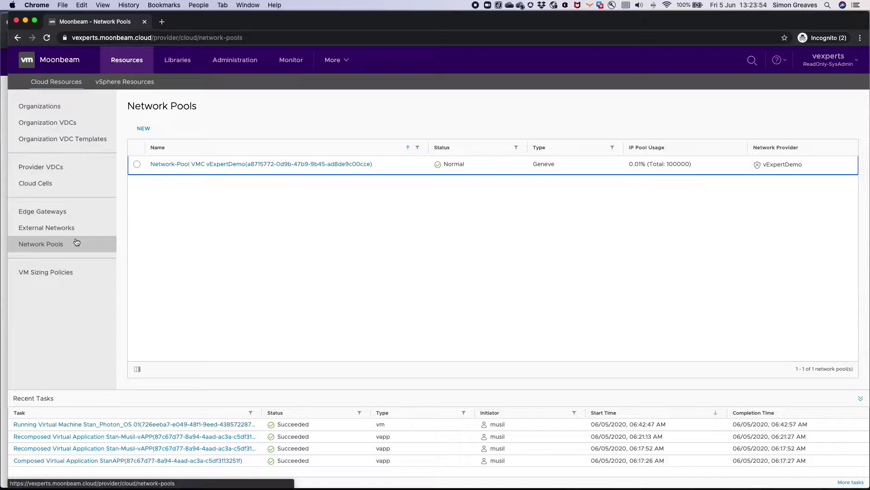
click(76, 272)
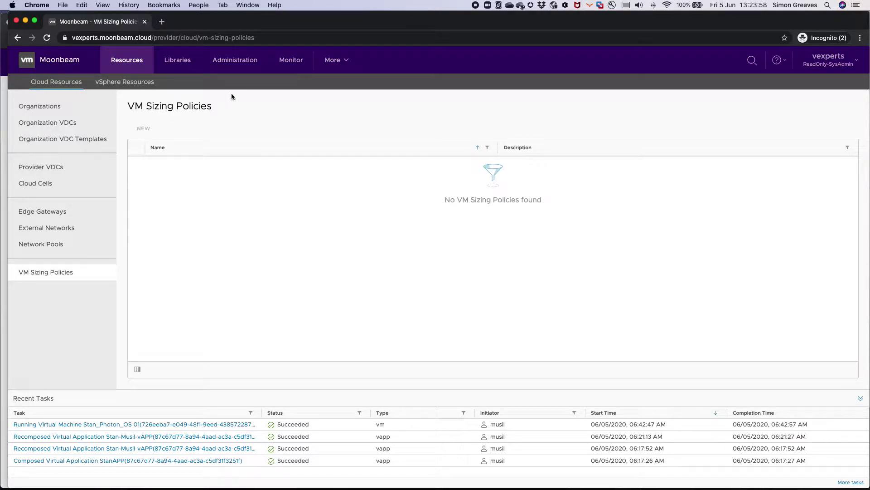
Review the service library and the administration pages for users, global roles, rights bundles, LDAP, general settings and email
click(164, 70)
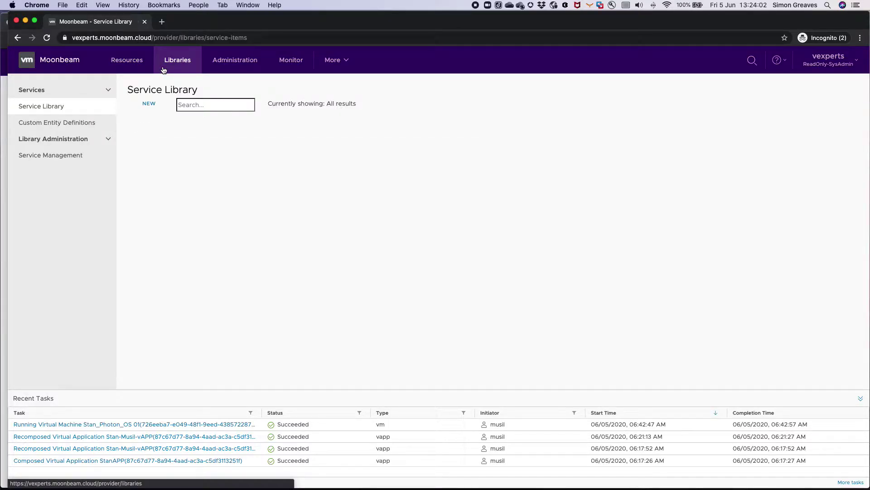
click(242, 66)
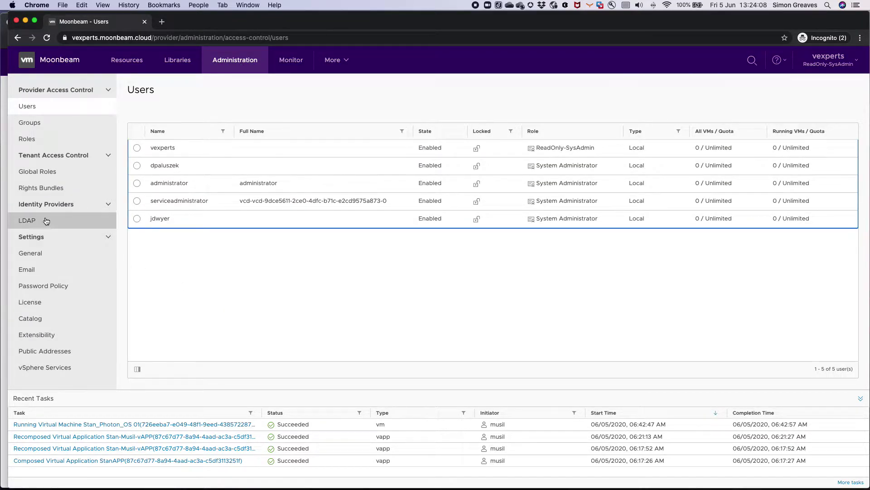
click(67, 175)
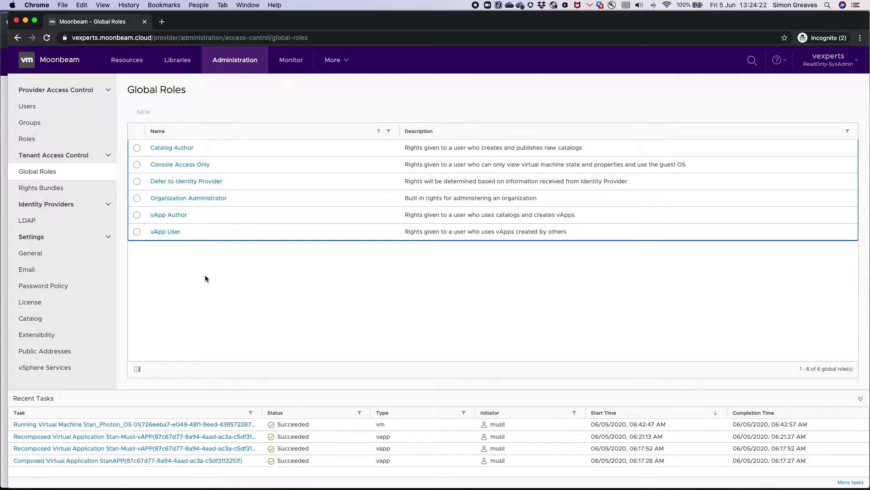
click(46, 188)
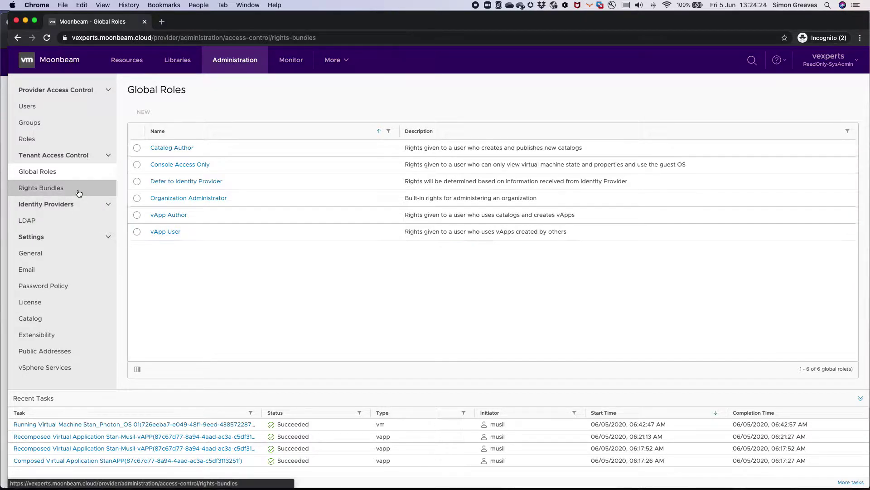
click(71, 225)
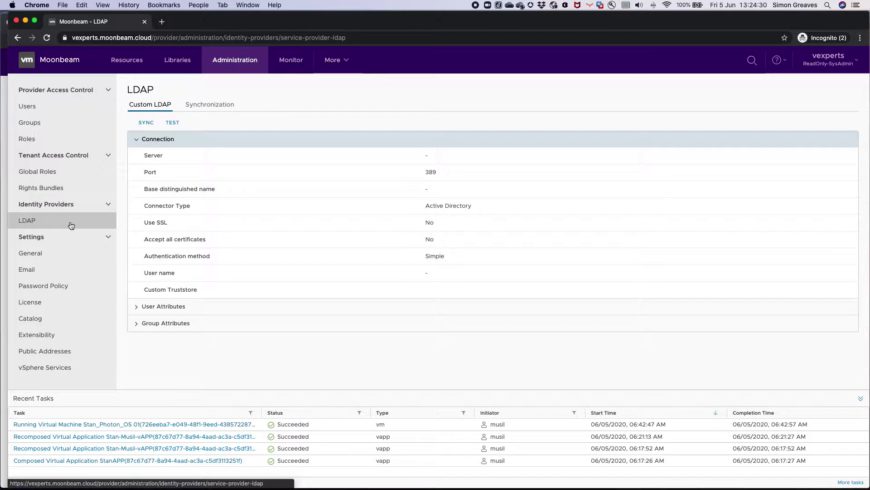
click(96, 251)
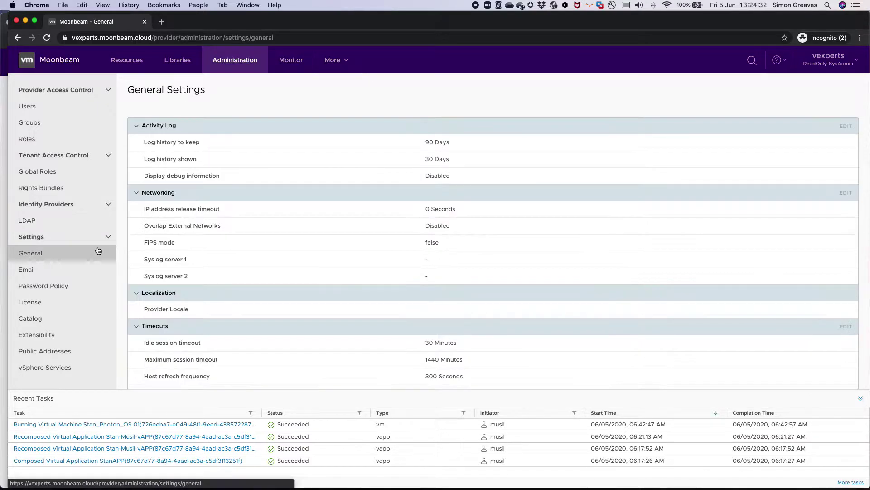
click(90, 269)
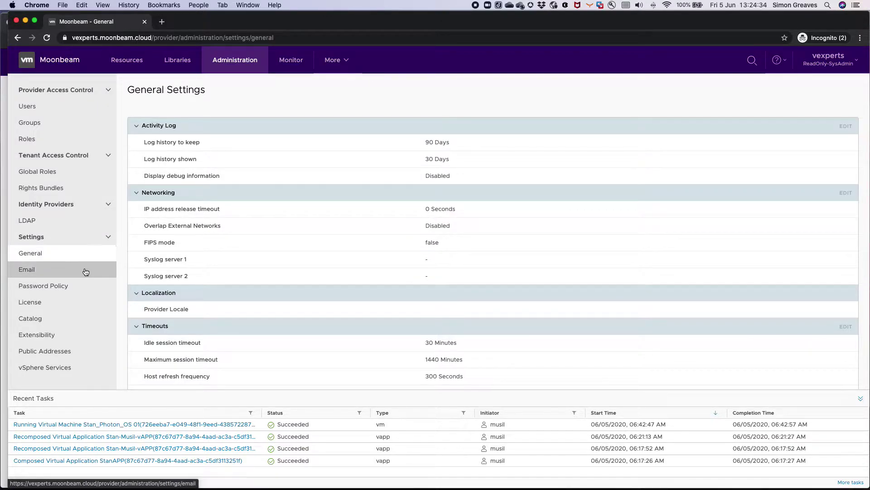
Look through the organizations, provider VDCs and organization VDCs, and view the portal customization plugins
click(127, 60)
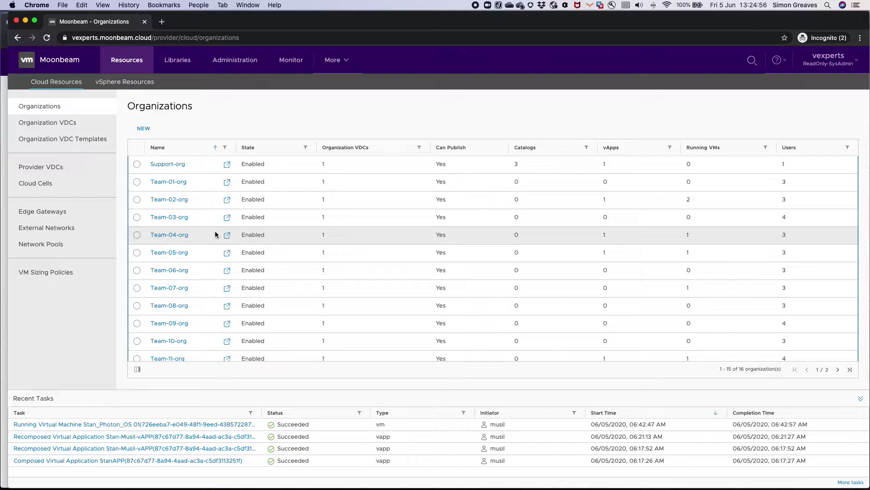
click(87, 165)
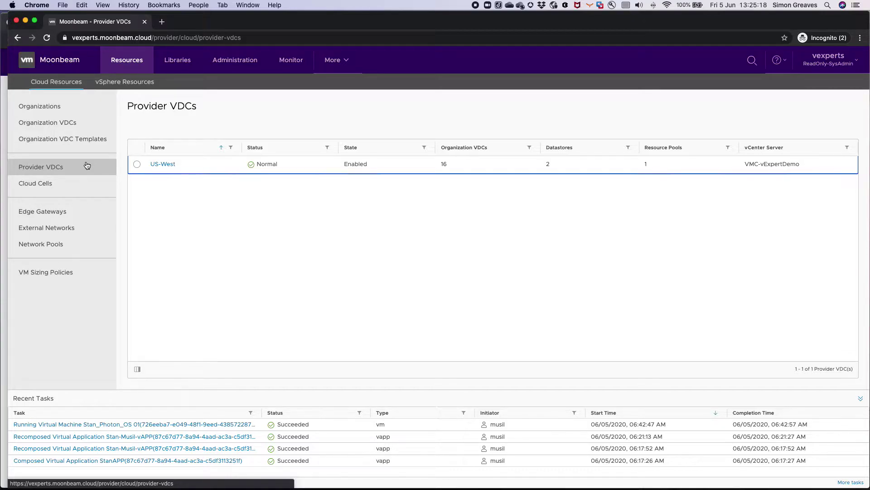
click(64, 122)
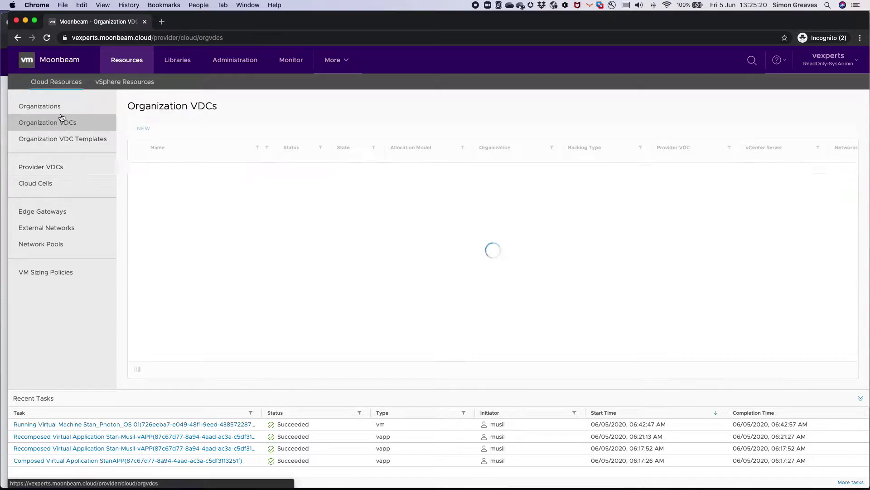
click(87, 103)
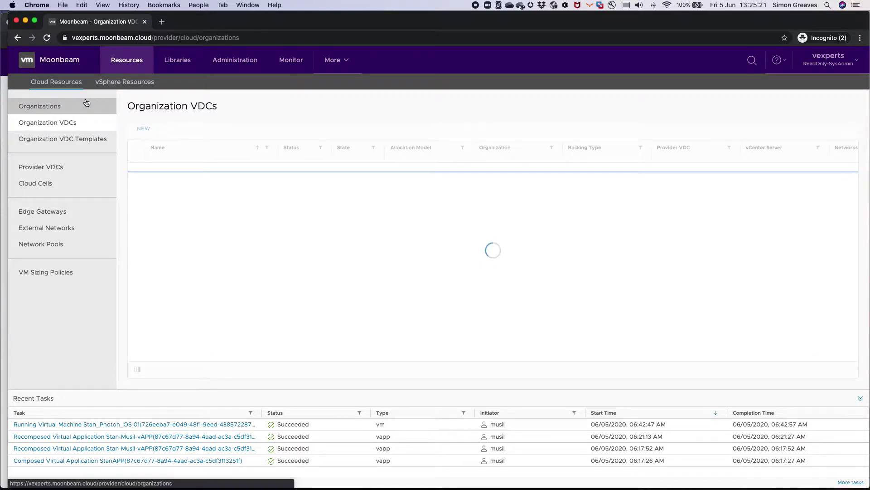
click(321, 69)
click(352, 96)
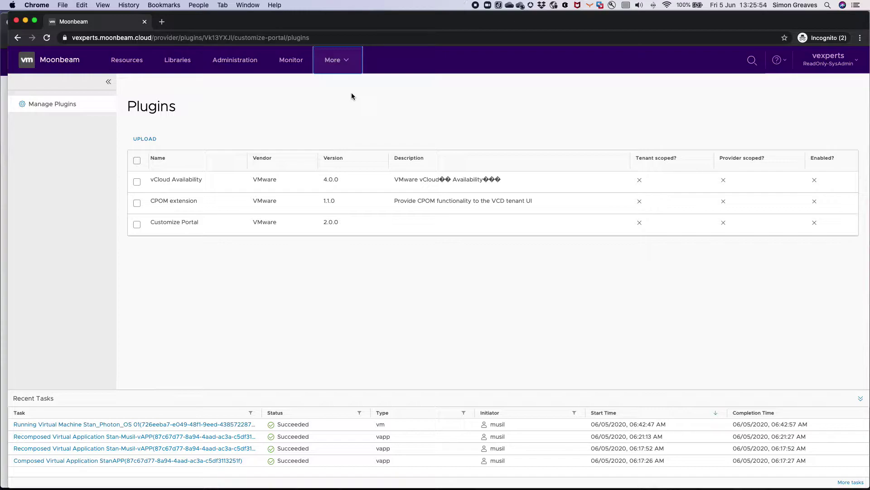
Check the vCenter Server instances and open the Team-03-org tenant portal from the organizations list
click(129, 64)
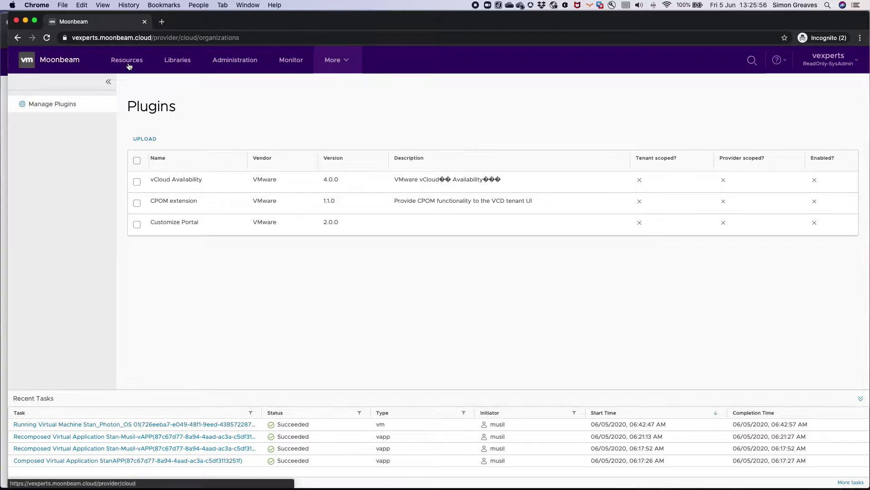
click(133, 84)
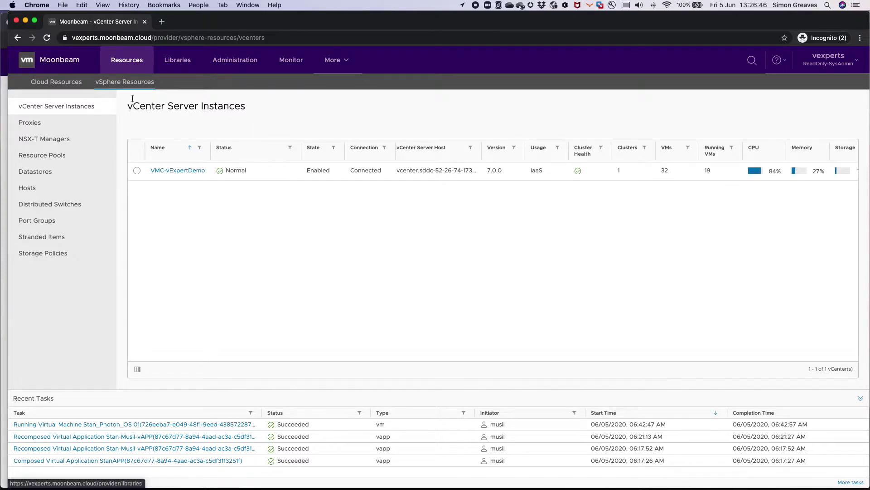
click(67, 88)
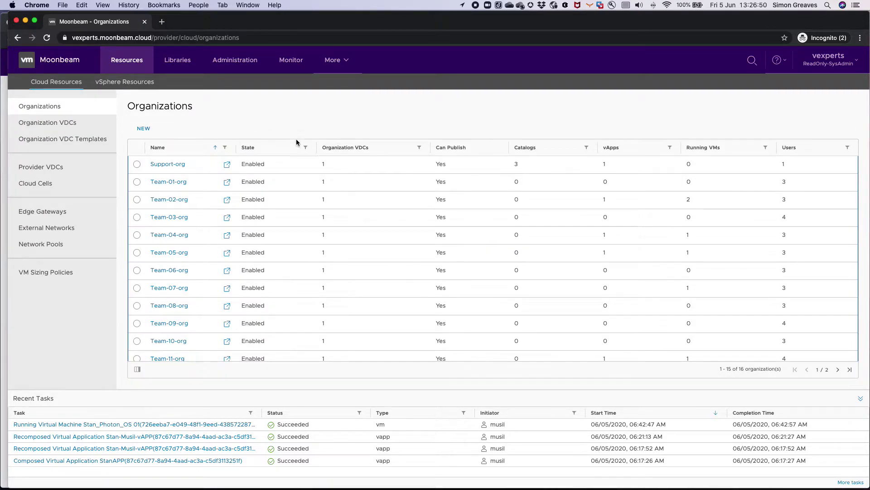
click(227, 219)
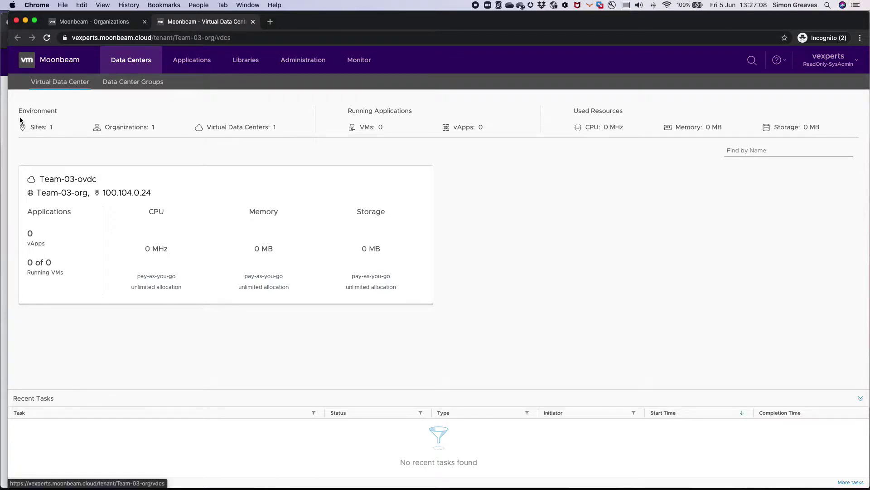
Switch to the logged-out browser window and sign in to the Team-03-org tenant portal with the prefilled credentials
click(4, 127)
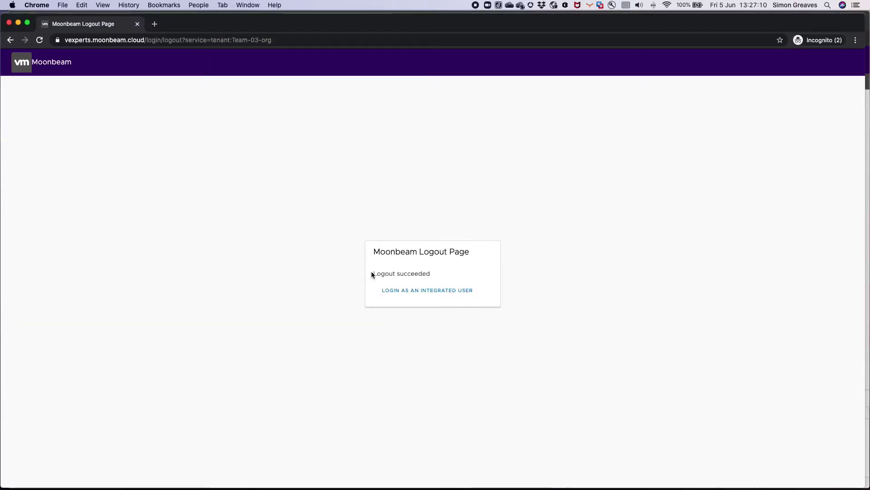
click(400, 291)
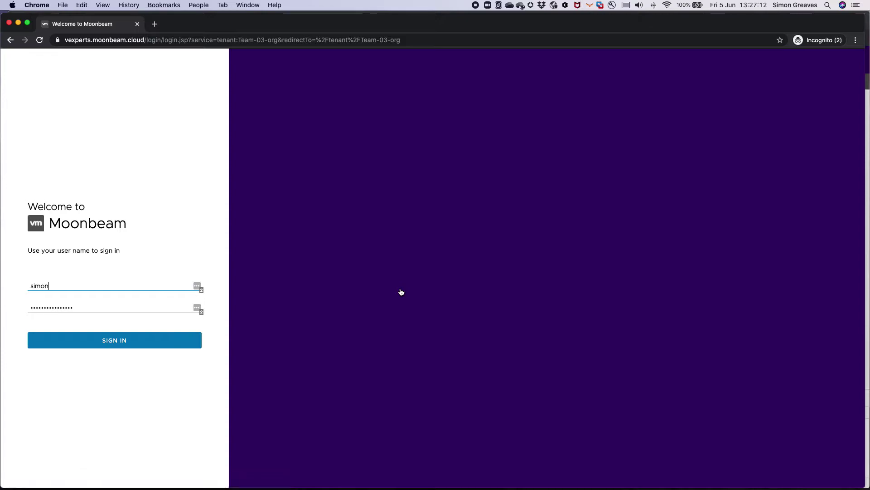
click(133, 341)
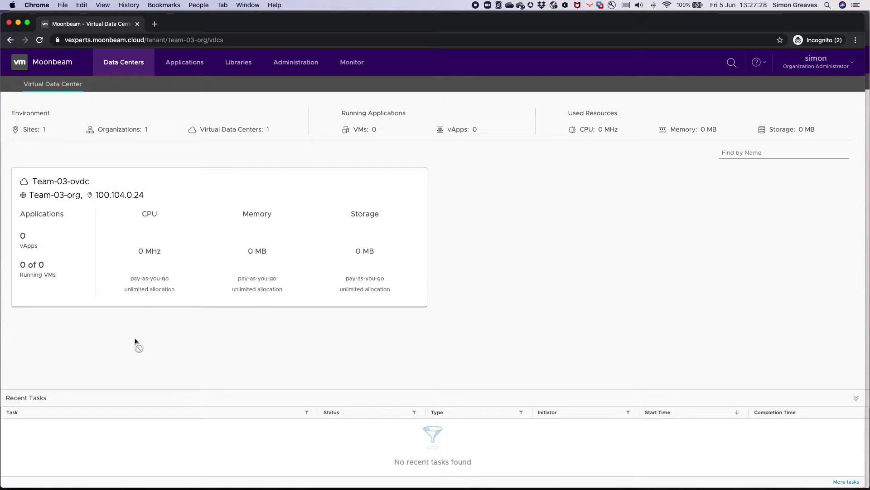
Open the Team-03-ovdc data center and start a new vApp from the catalog using the Photon OS template
click(210, 294)
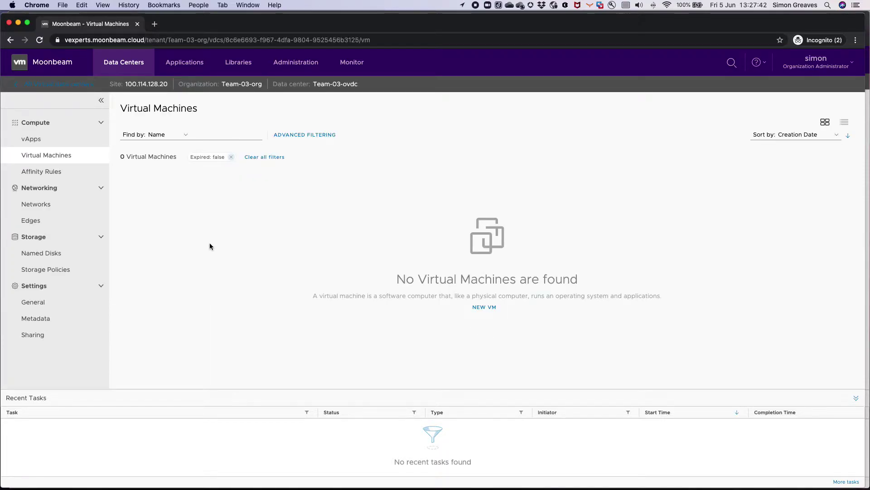
click(42, 143)
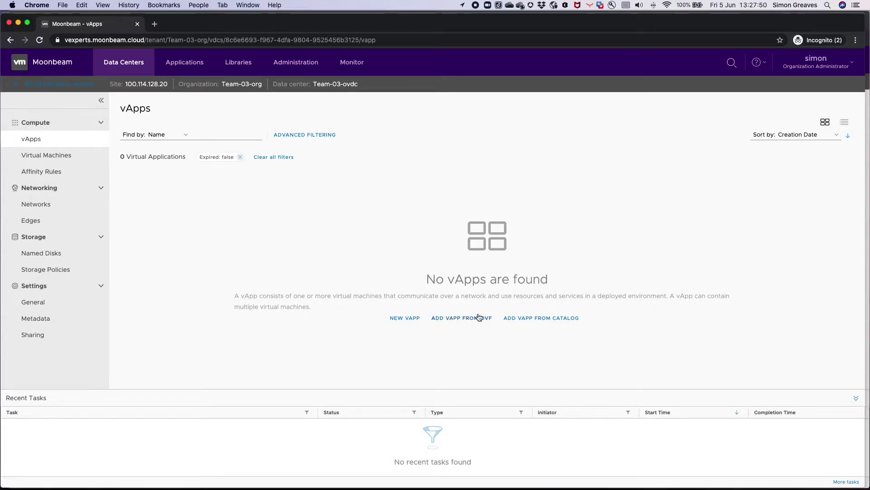
click(533, 319)
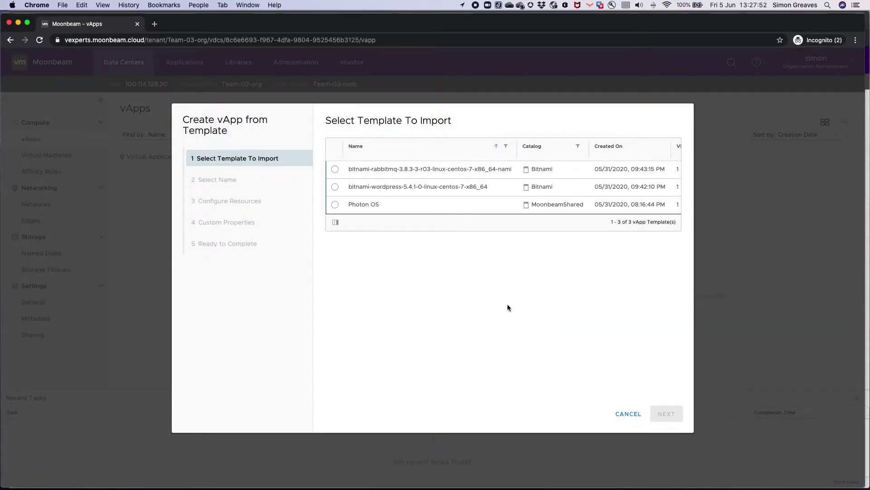
click(335, 205)
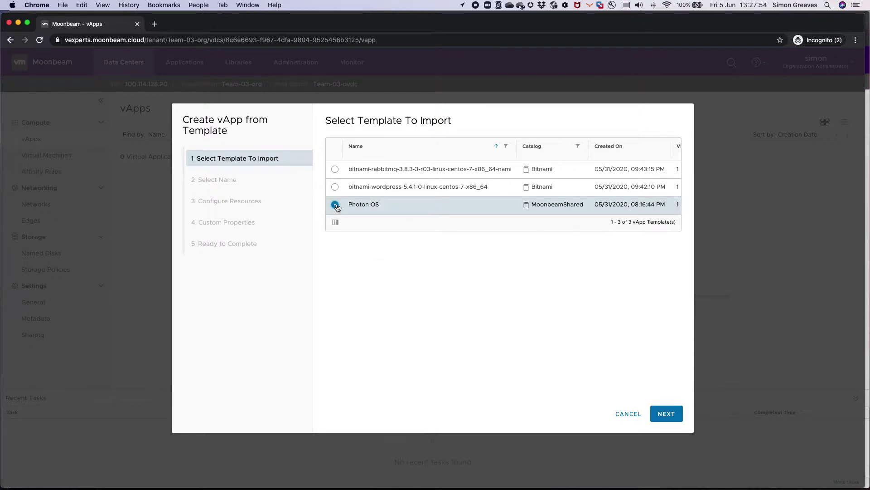
click(657, 410)
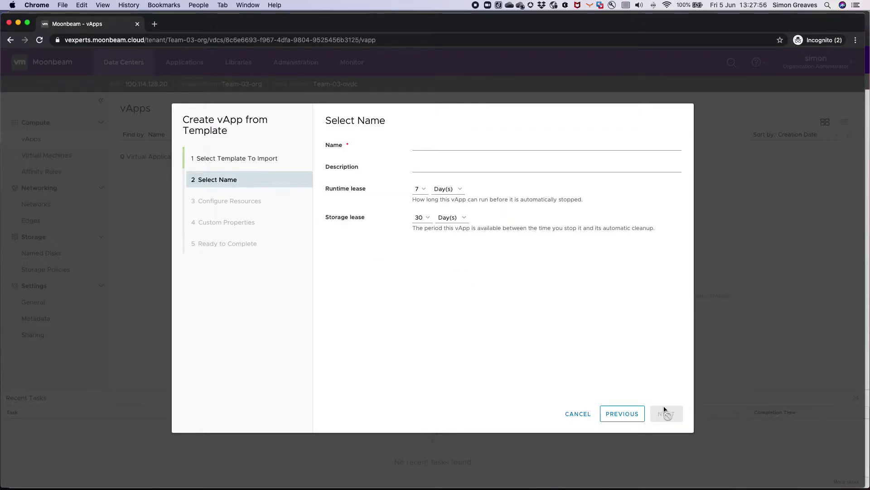
Name the vApp Test-VM-01, keep the default leases and vSAN Default Storage Policy, and create it
click(457, 143)
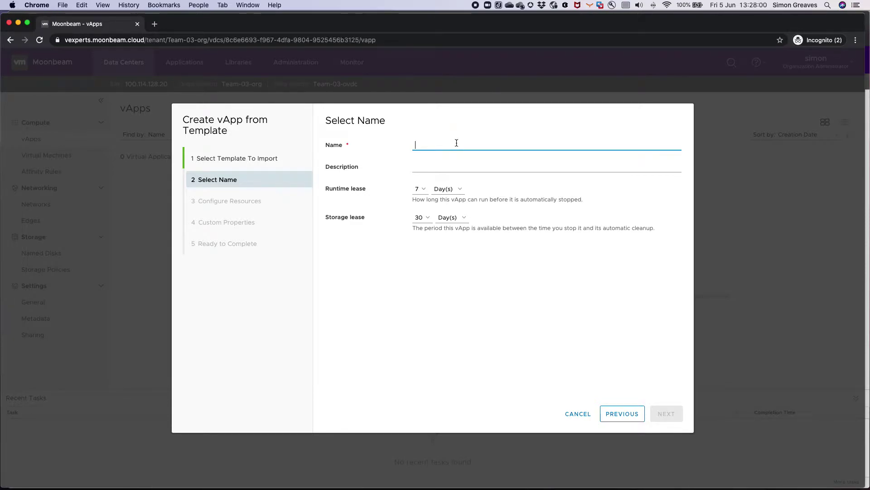
text(Test-VM-)
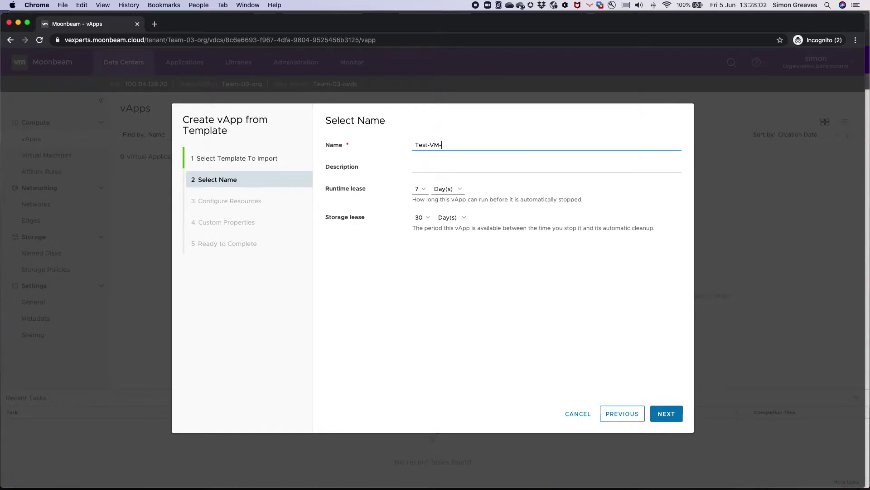
text(01)
click(655, 412)
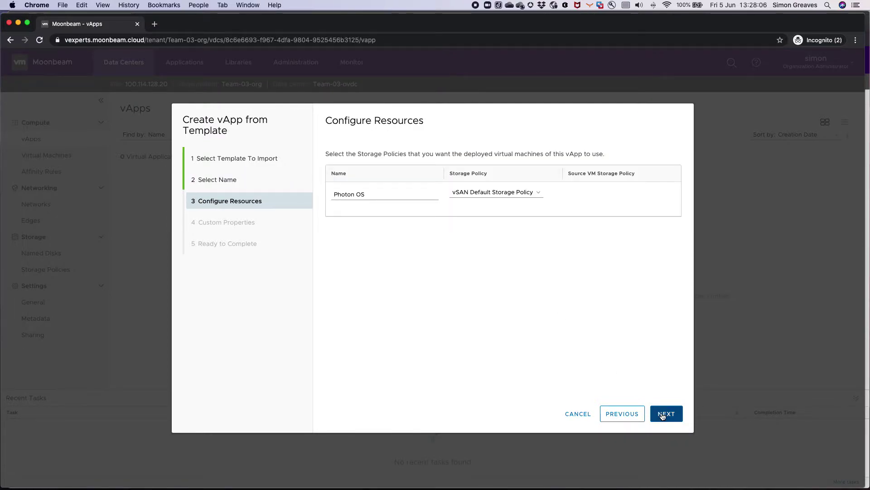
click(662, 415)
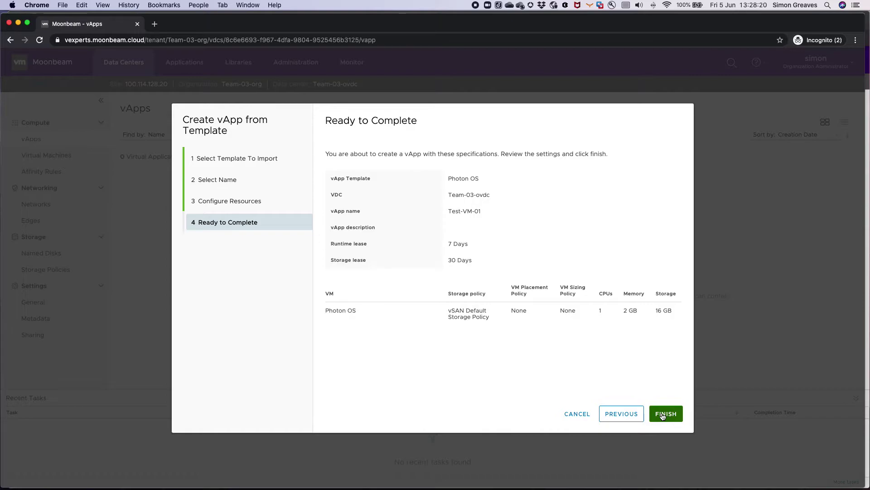
click(633, 419)
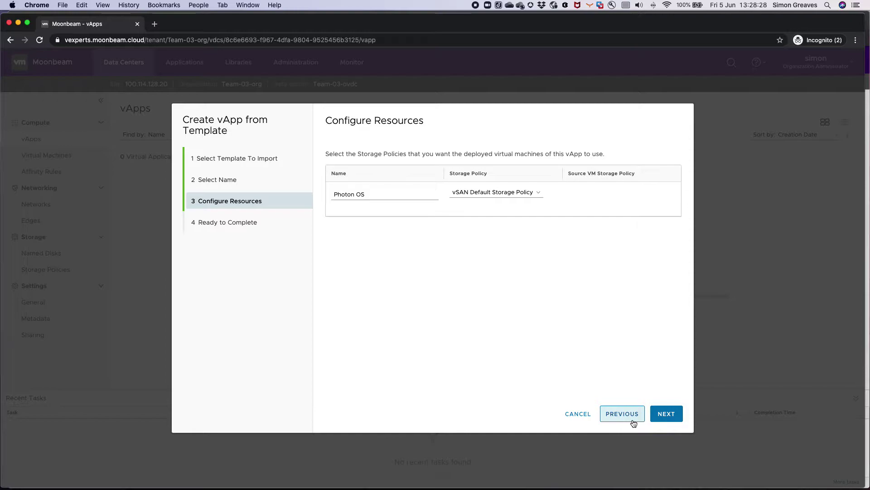
click(667, 415)
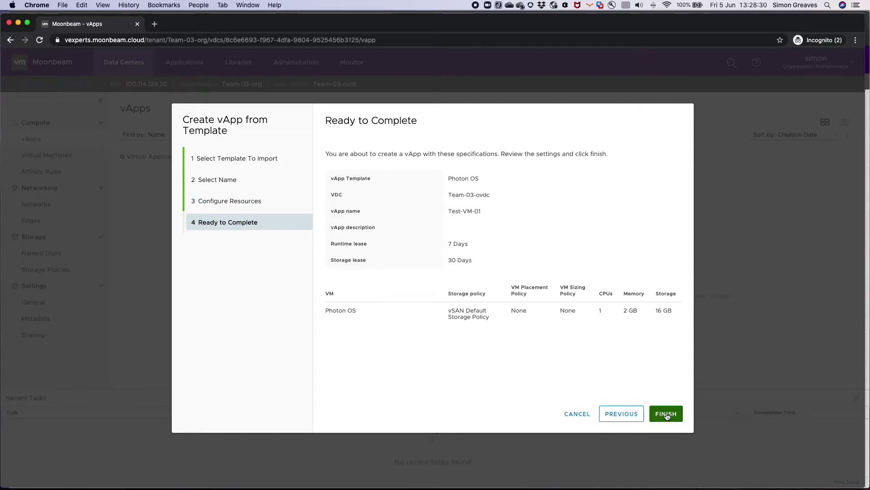
click(666, 414)
click(666, 415)
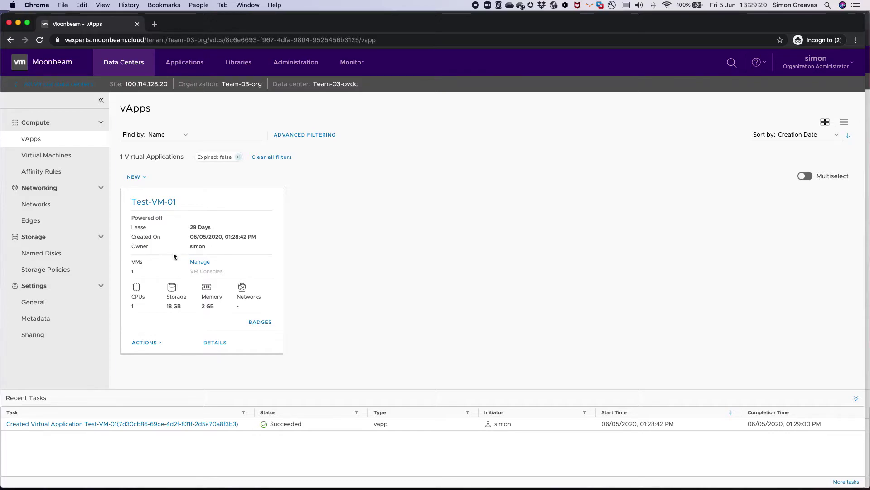
Review the Test-VM-01 vApp's available actions, general details and network diagram
click(152, 343)
click(156, 381)
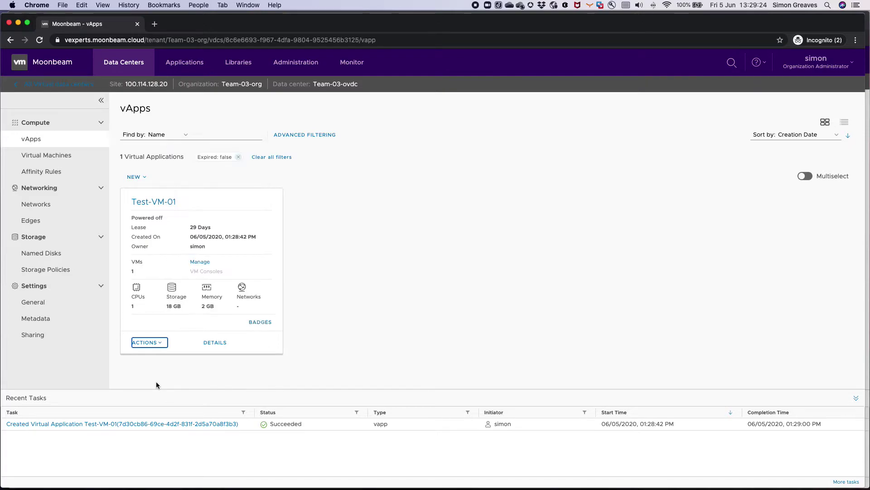
click(216, 342)
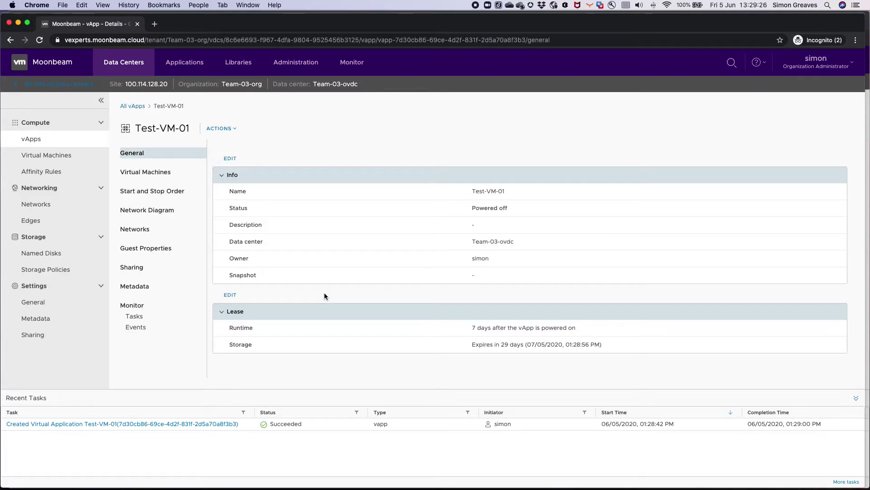
click(172, 210)
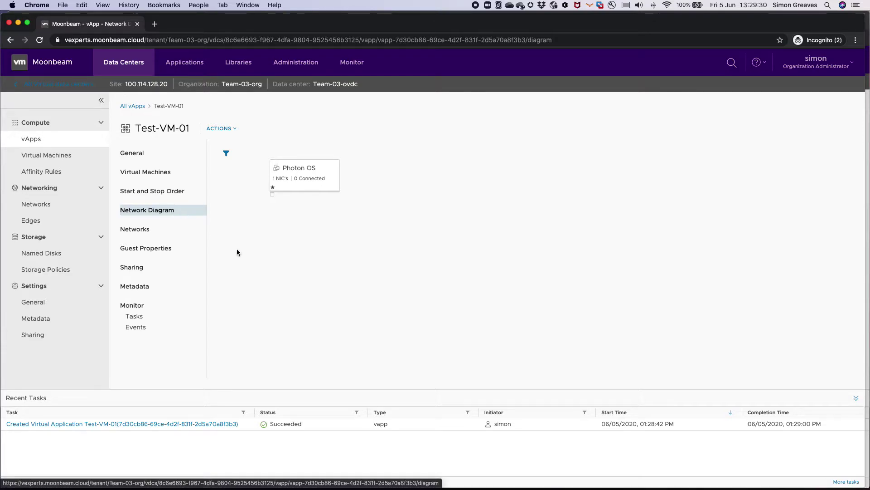
Start a routed organization VDC network named Routed with gateway CIDR 192.168.2.100/24, connected to the Team-03-gw edge gateway
click(54, 201)
click(138, 134)
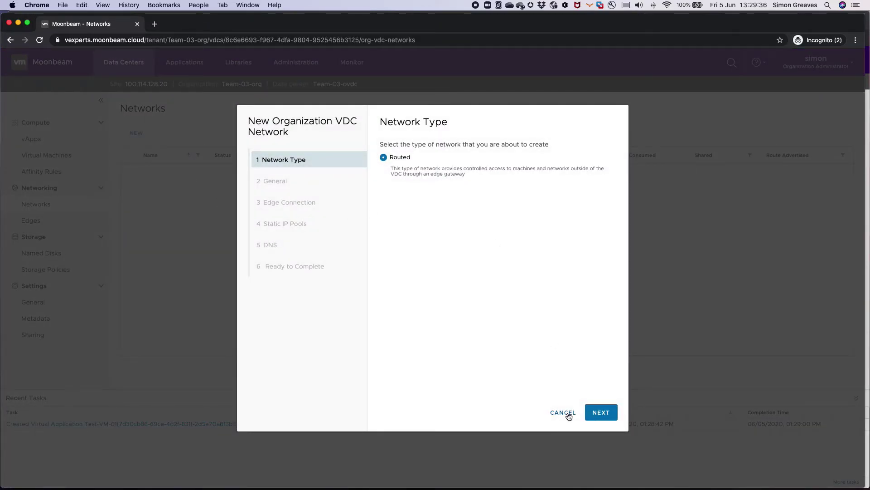
click(601, 412)
click(507, 146)
text(Routed)
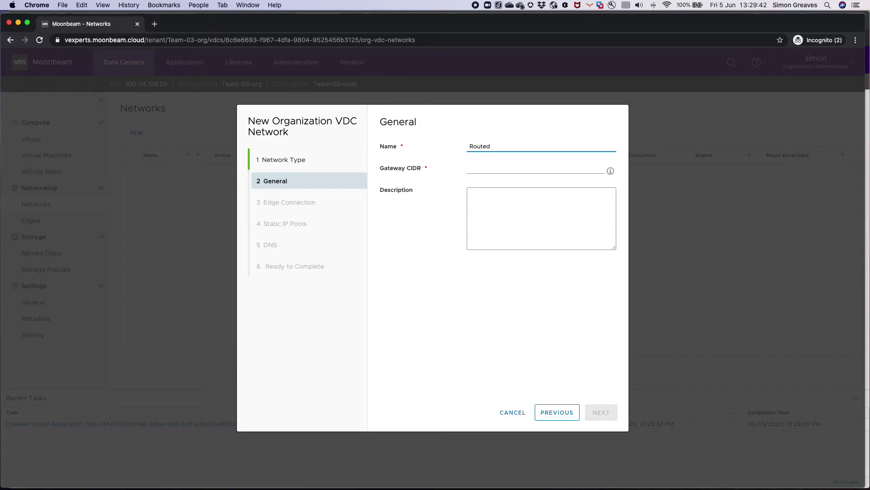
click(469, 167)
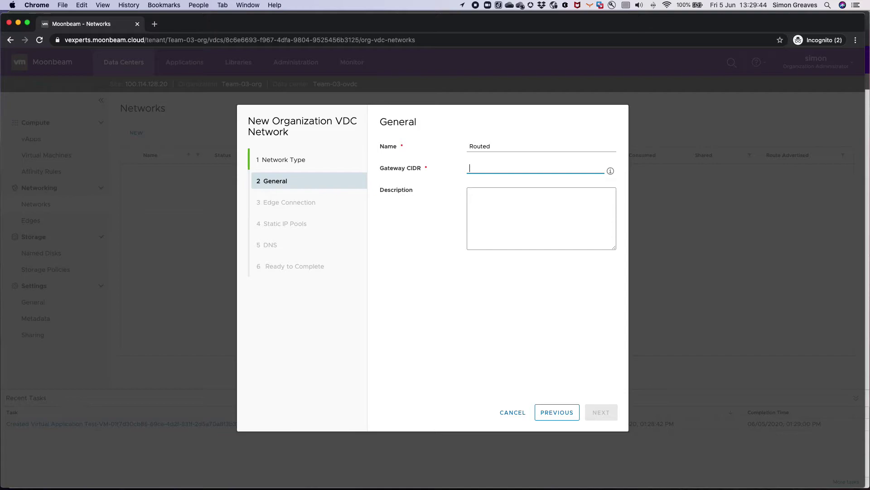
text(192.16)
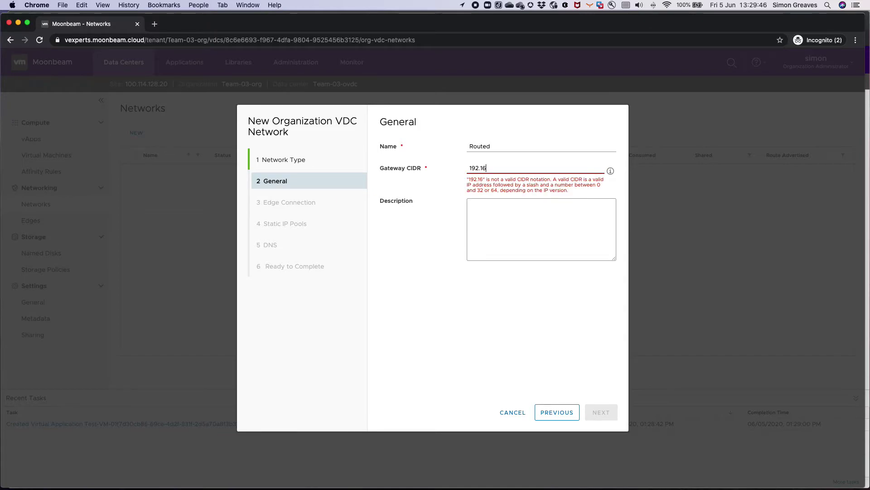
text(8.2.100)
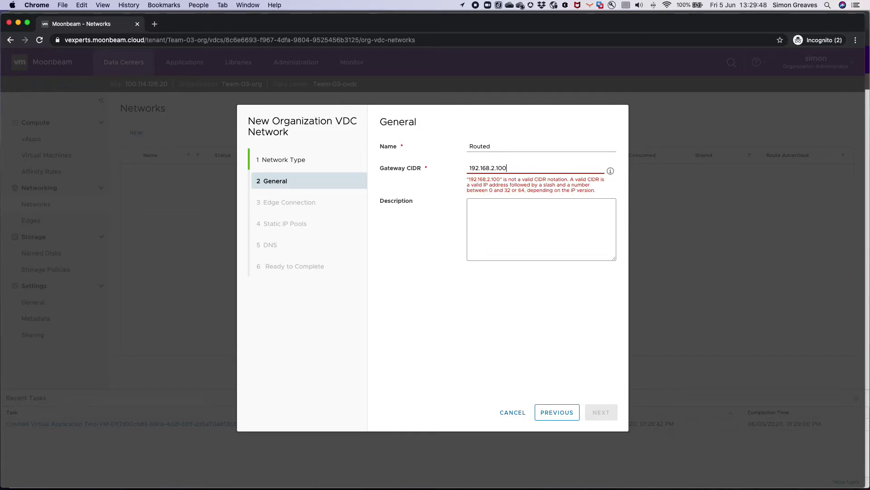
text(/24)
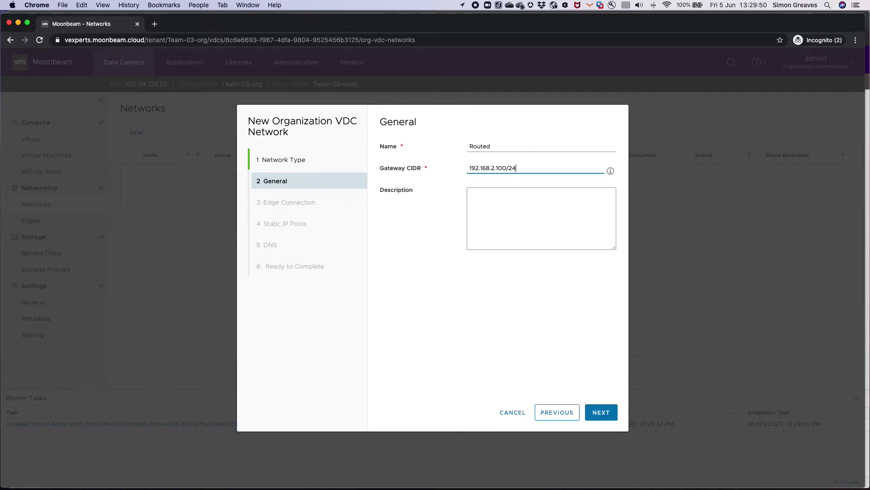
click(602, 417)
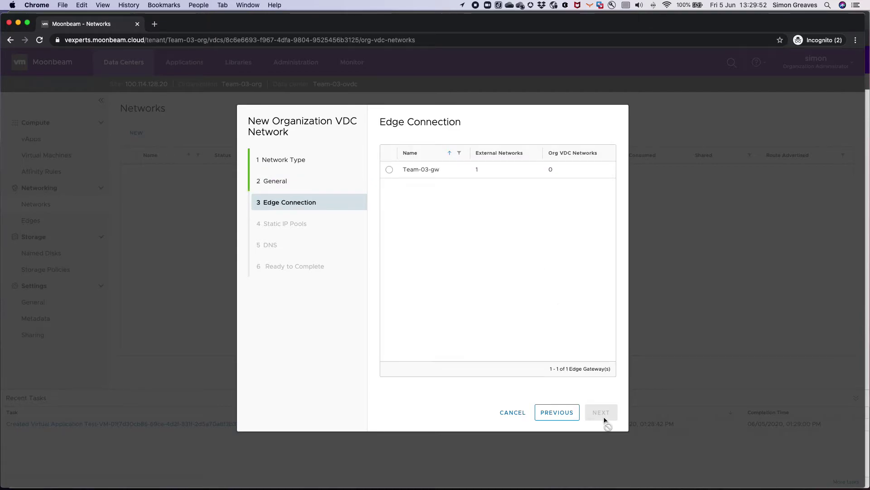
click(389, 169)
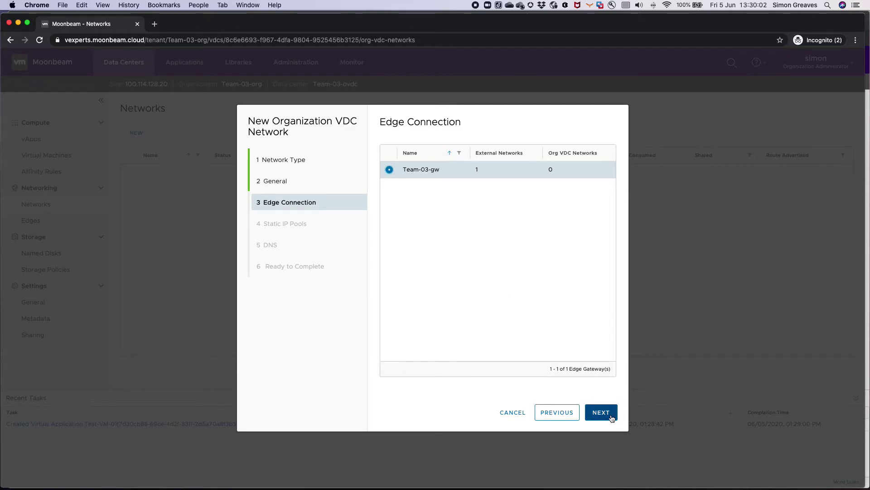
click(612, 411)
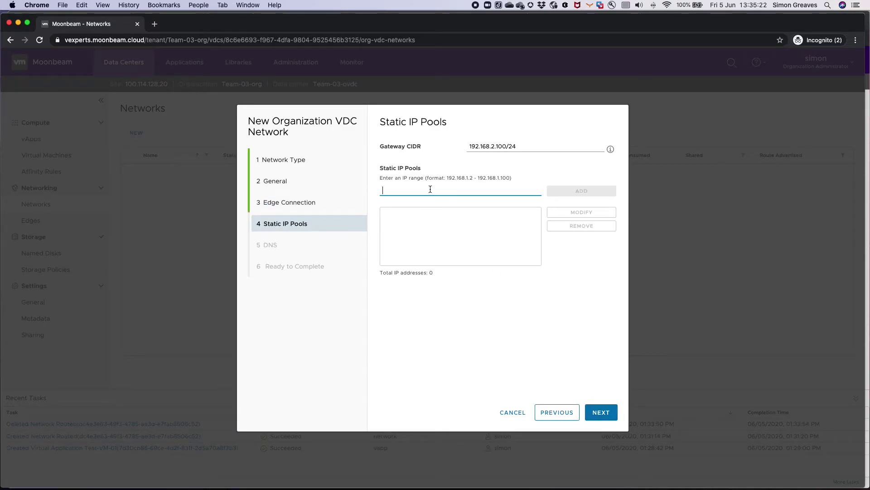
Add the static IP pool 192.168.2.10-192.168.2.20 to the new network and continue to its DNS settings
text(192.168)
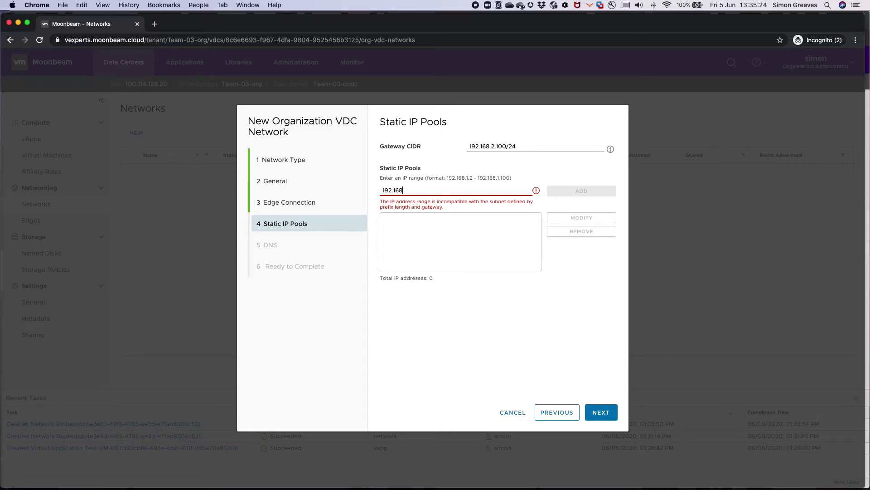
text(.)
text(2.1)
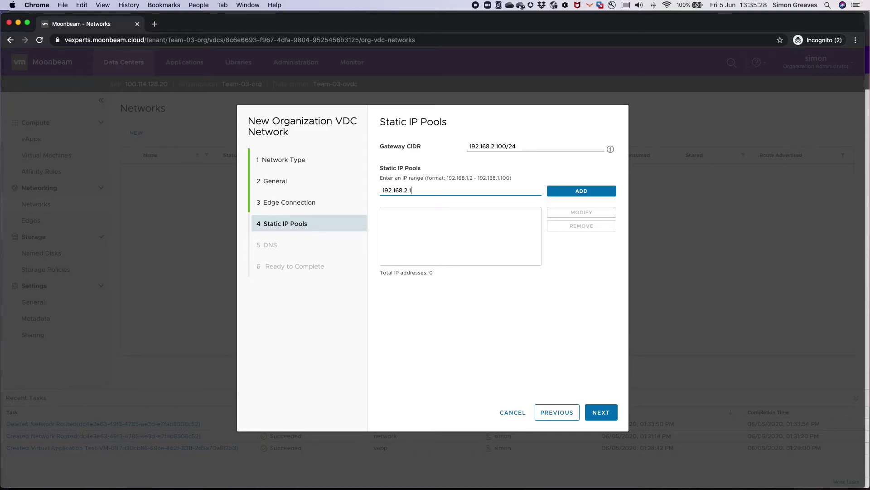
text(0-192.16)
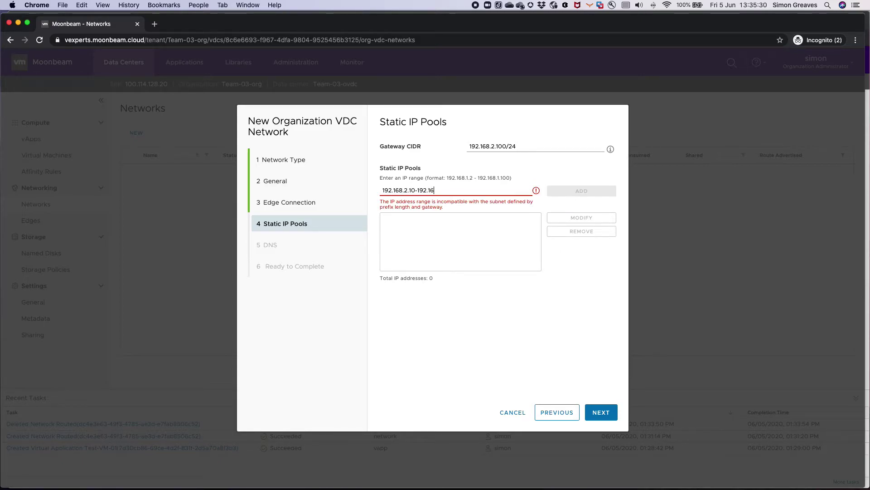
text(8.2.20)
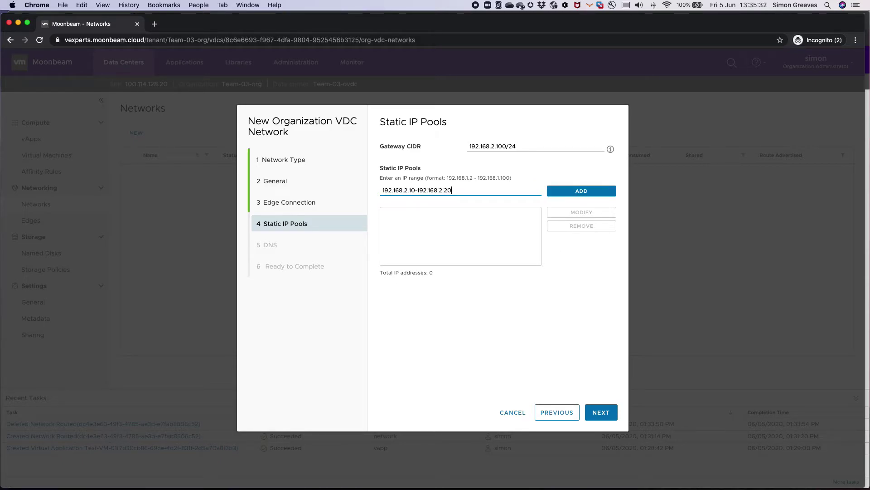
click(564, 194)
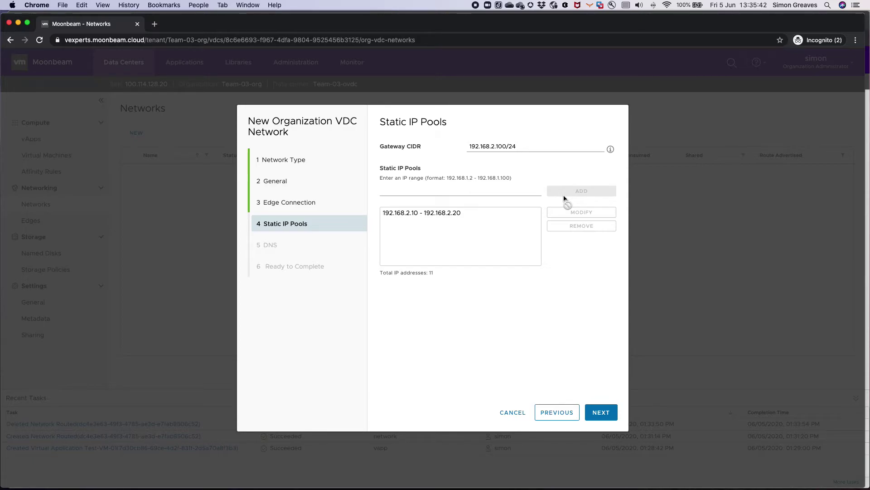
click(599, 417)
Set the primary DNS to 8.8.8.8 and finish creating the Routed network
click(513, 144)
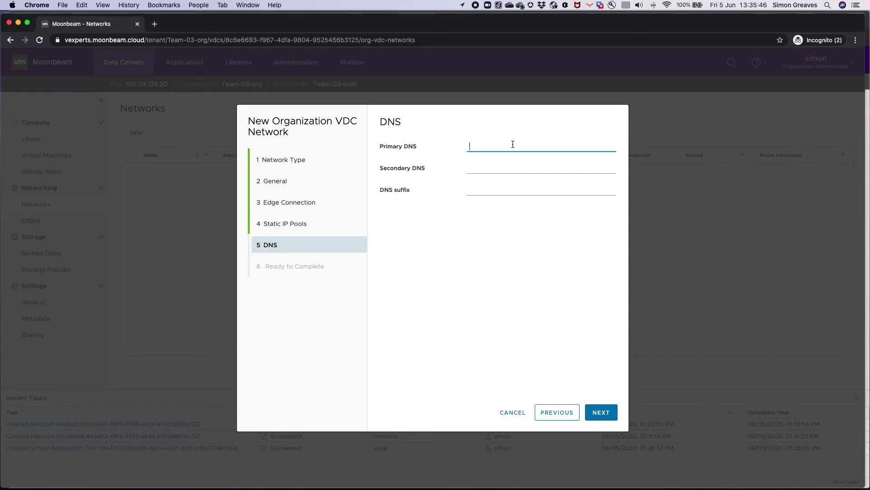
text(8.8.8.8)
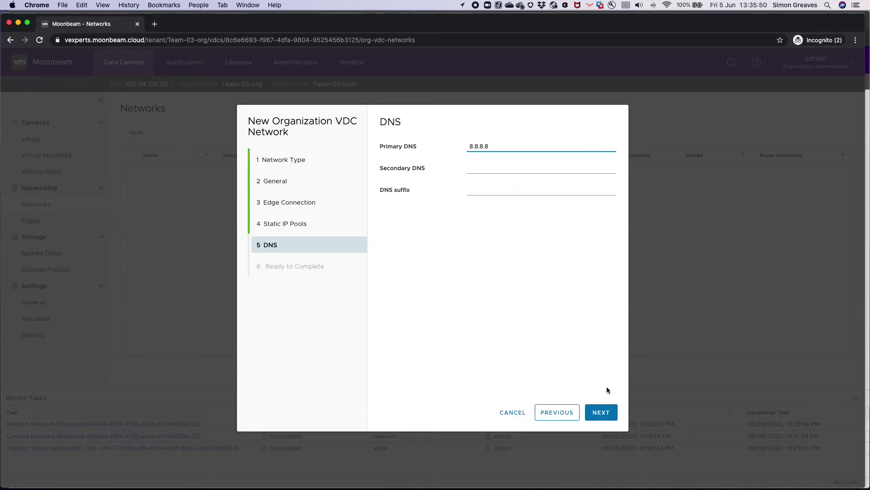
click(601, 412)
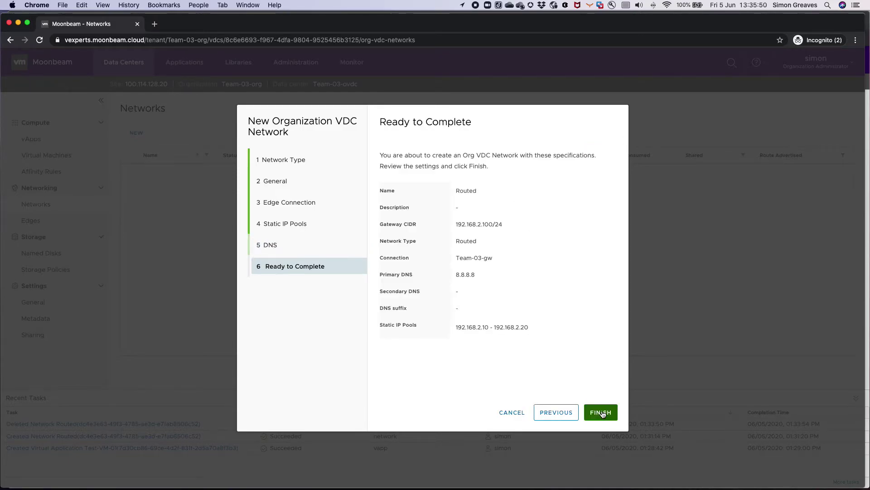
click(601, 412)
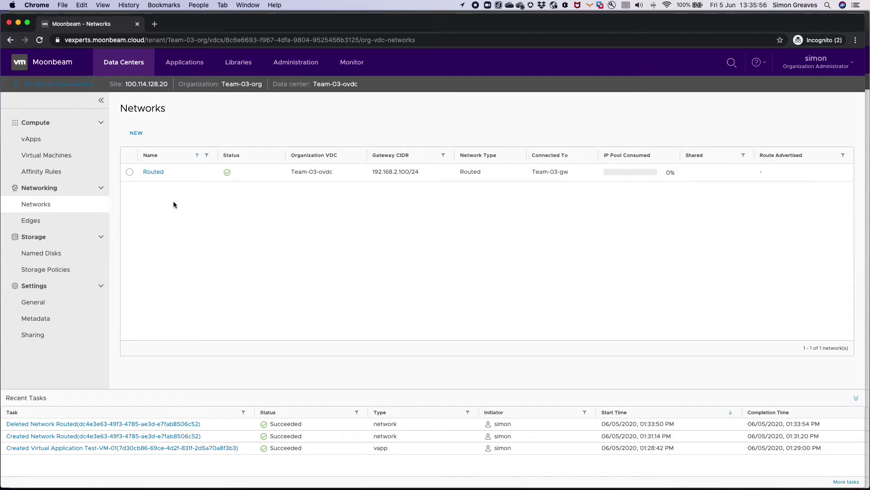
View the data center's edge gateways and return to the vApps list
click(79, 222)
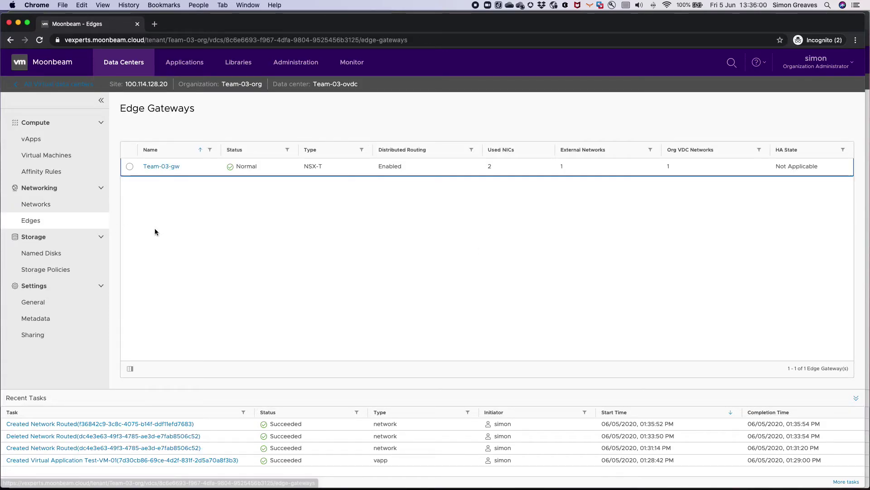
click(34, 139)
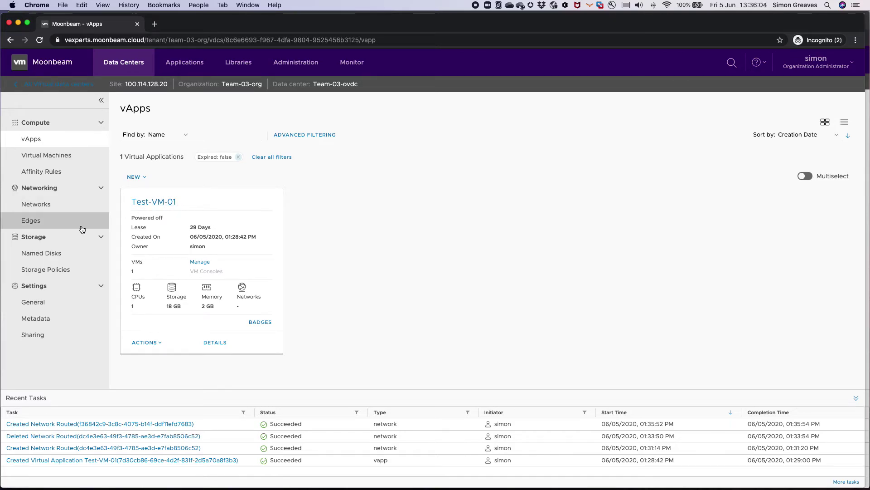
Add the OrgVDC network Routed to the Test-VM-01 vApp
click(216, 342)
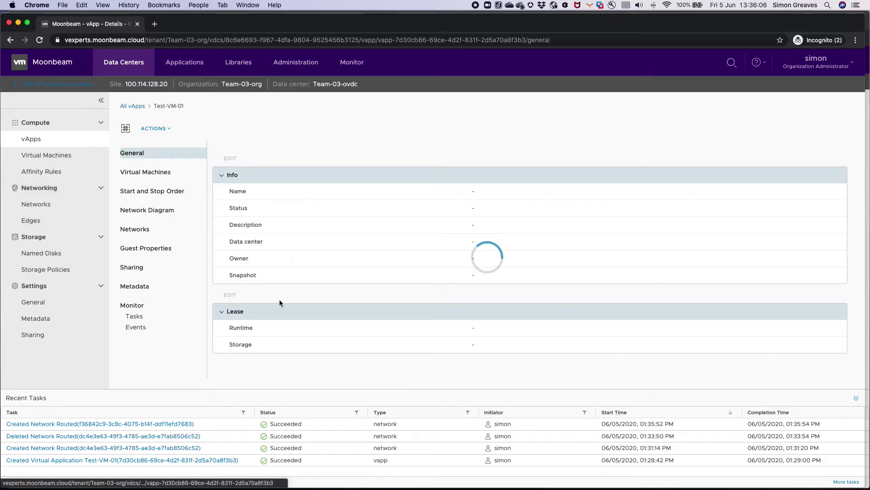
click(157, 232)
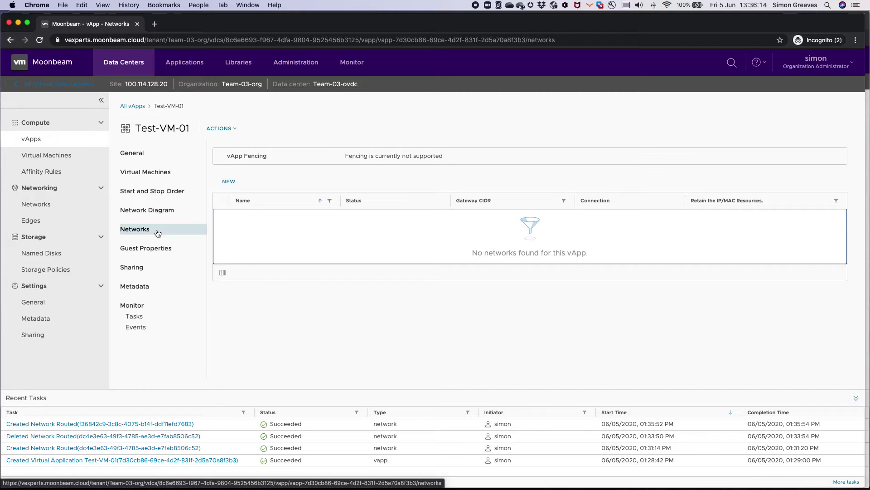
click(228, 181)
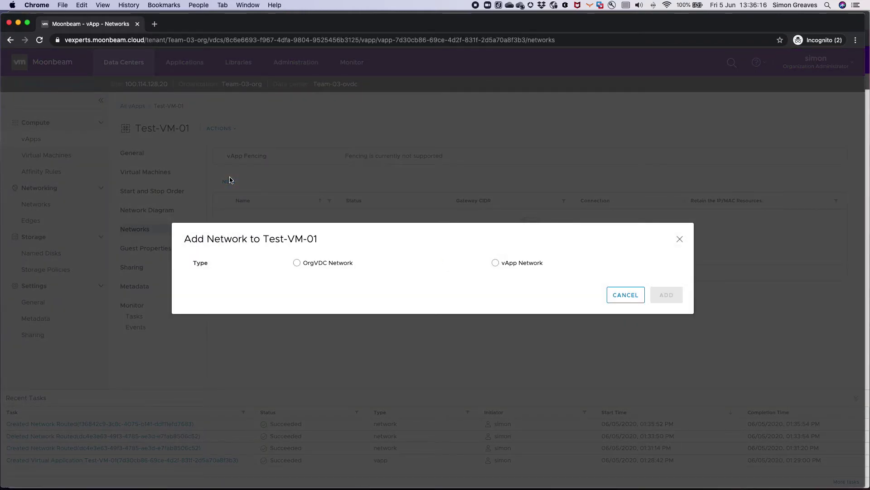
click(346, 266)
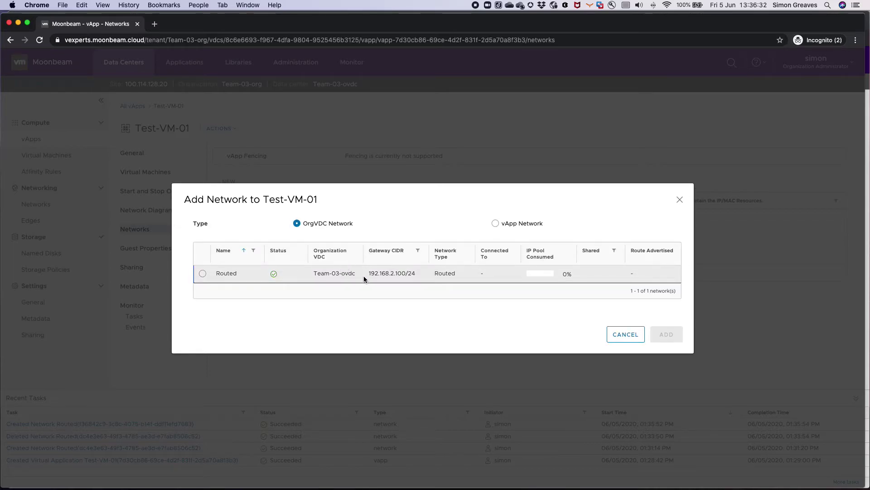
click(203, 273)
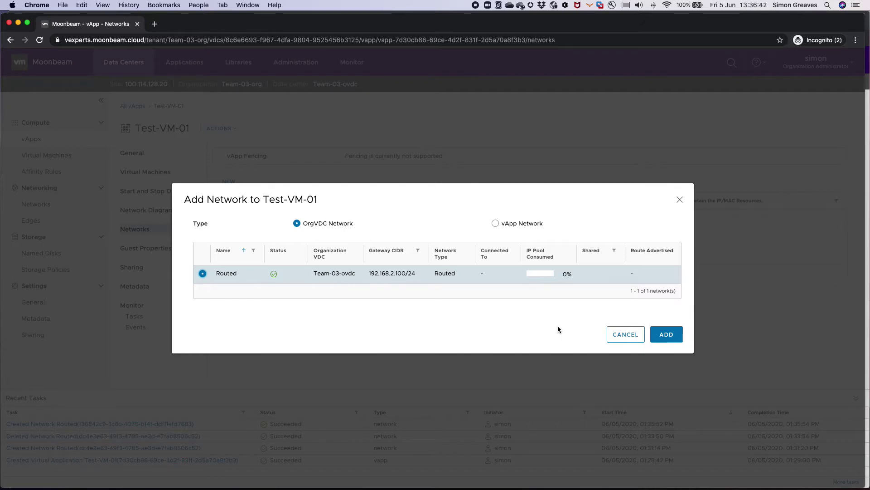
click(663, 334)
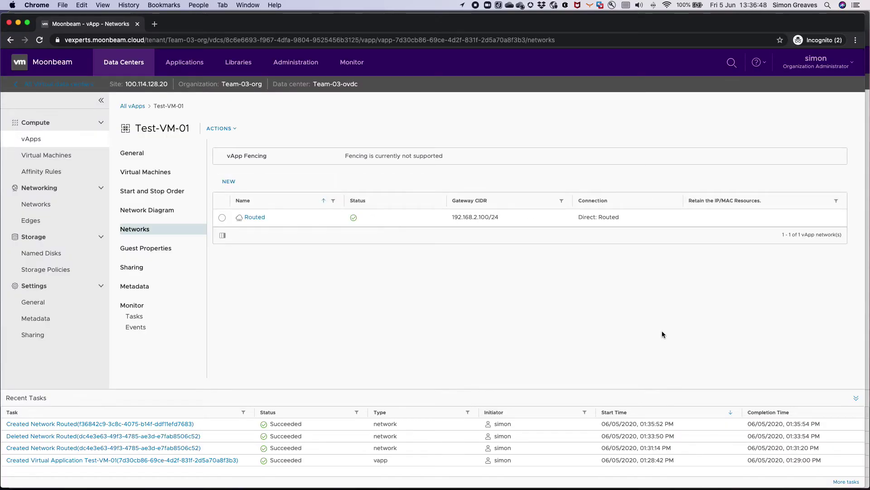
click(167, 209)
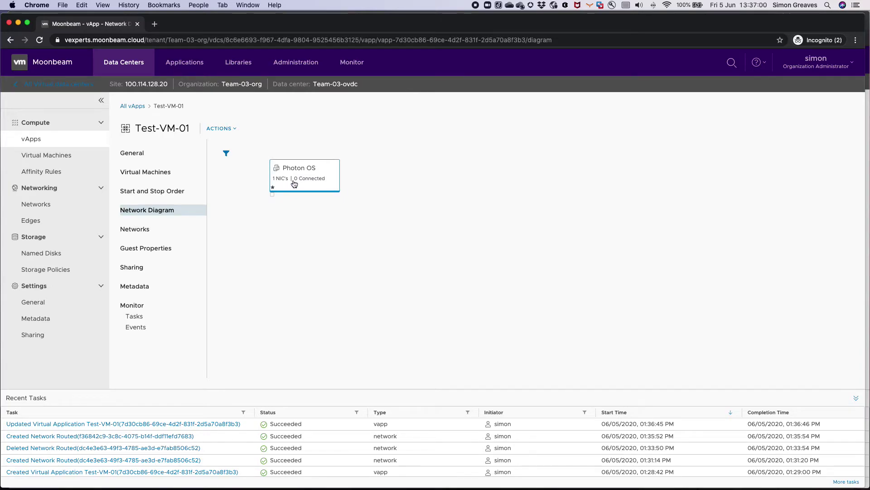
click(221, 129)
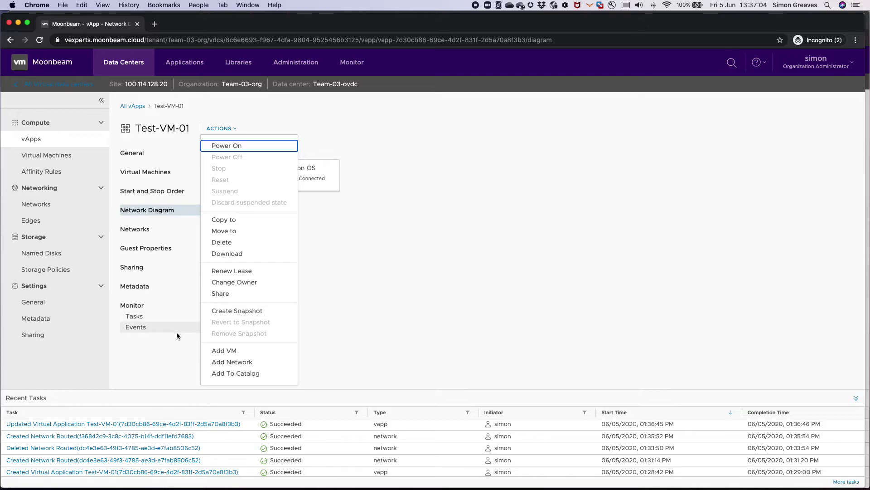
click(211, 363)
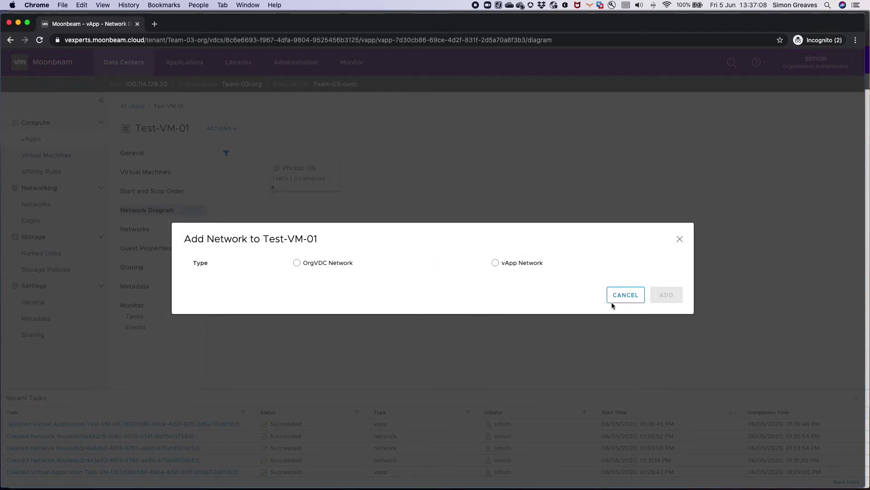
click(615, 301)
Review the Test-VM-01 vApp's general details and its list of virtual machines
click(185, 154)
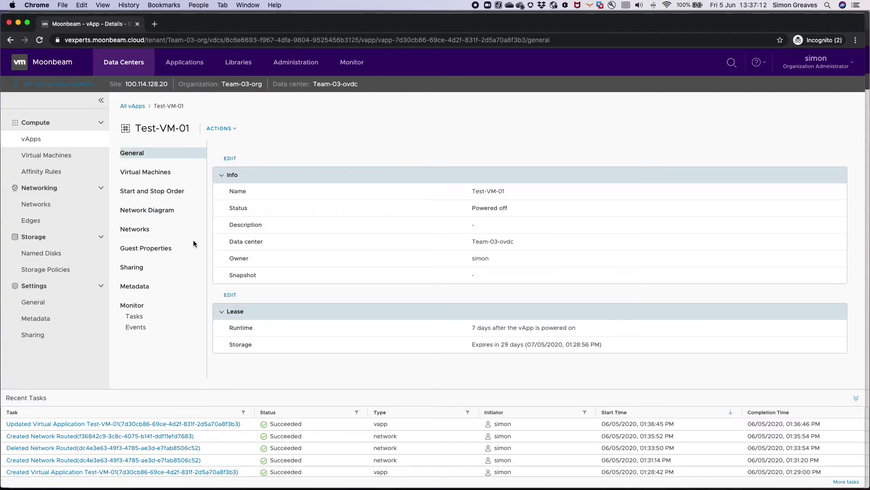
click(169, 179)
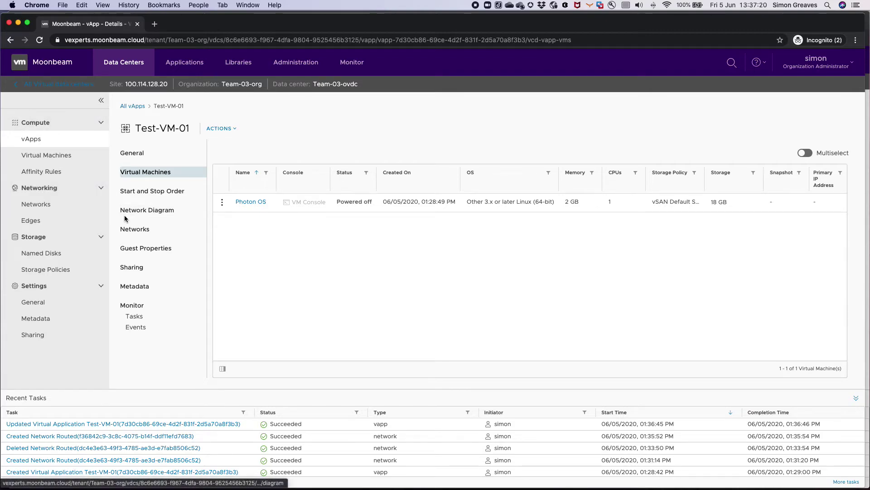
click(100, 100)
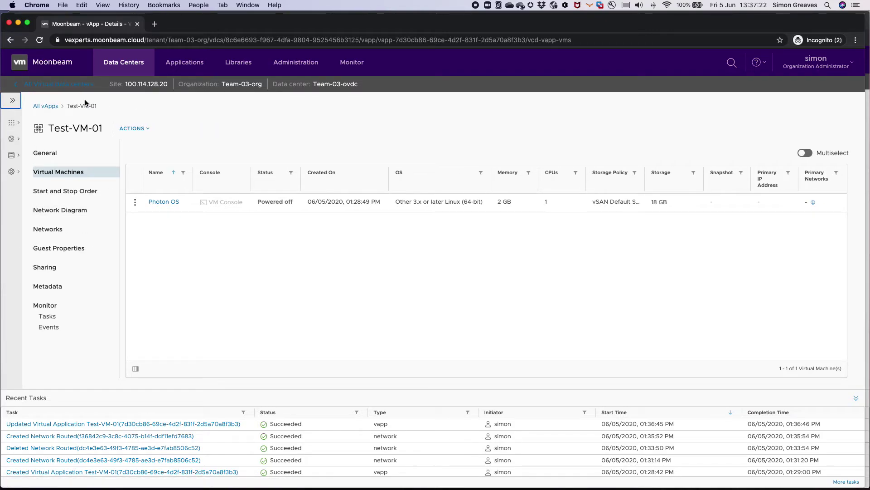
click(12, 100)
Mark the Photon OS VM's primary NIC as connected, assign it the Routed network with IP mode Static - IP Pool, and save
click(77, 139)
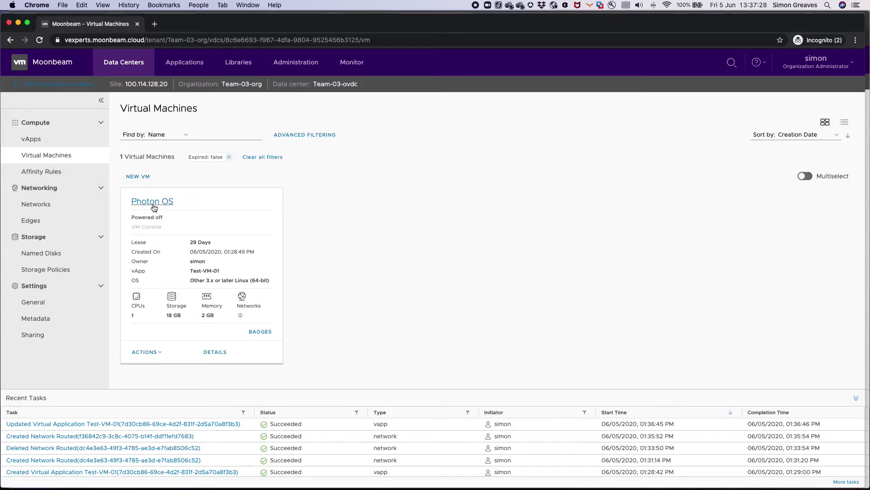
click(213, 352)
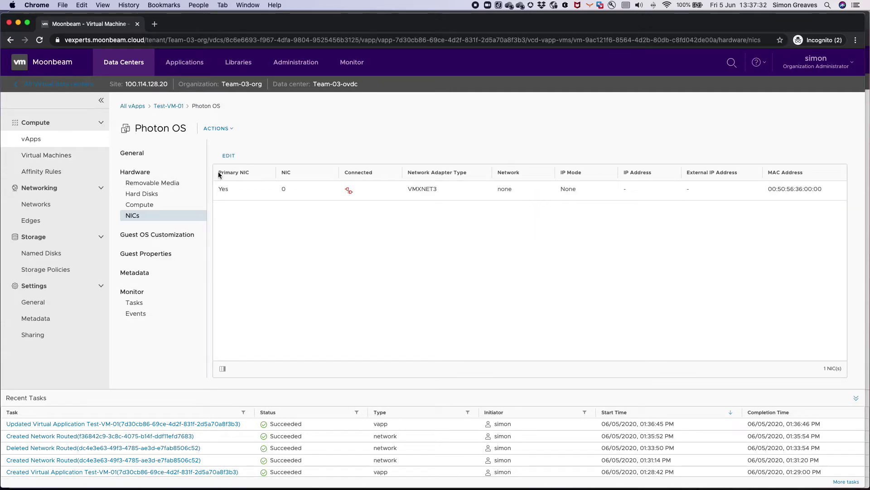
click(228, 155)
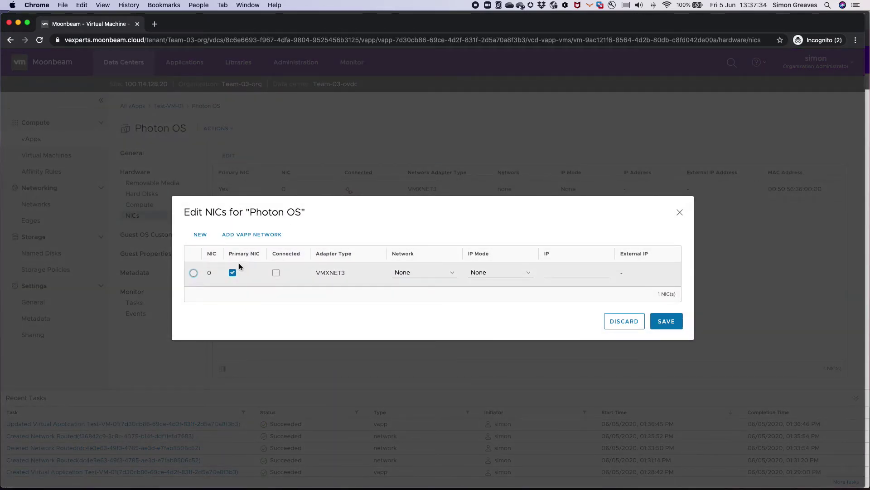
click(276, 272)
click(404, 273)
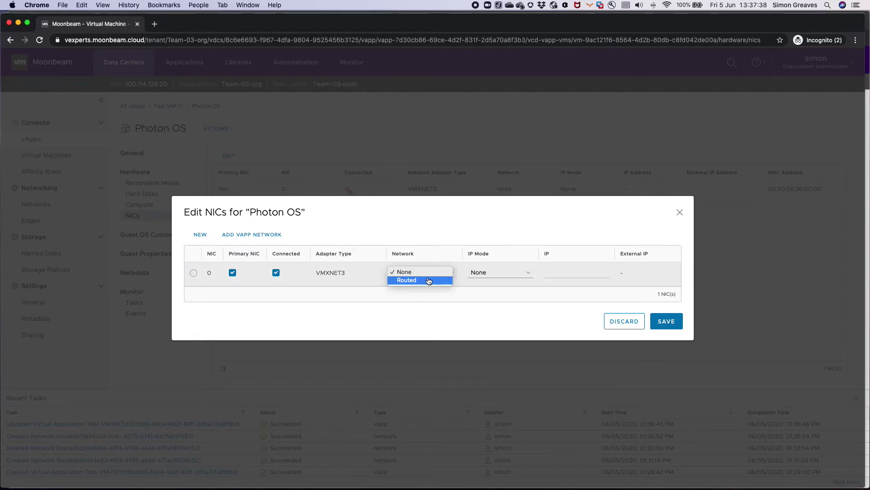
click(425, 280)
click(517, 274)
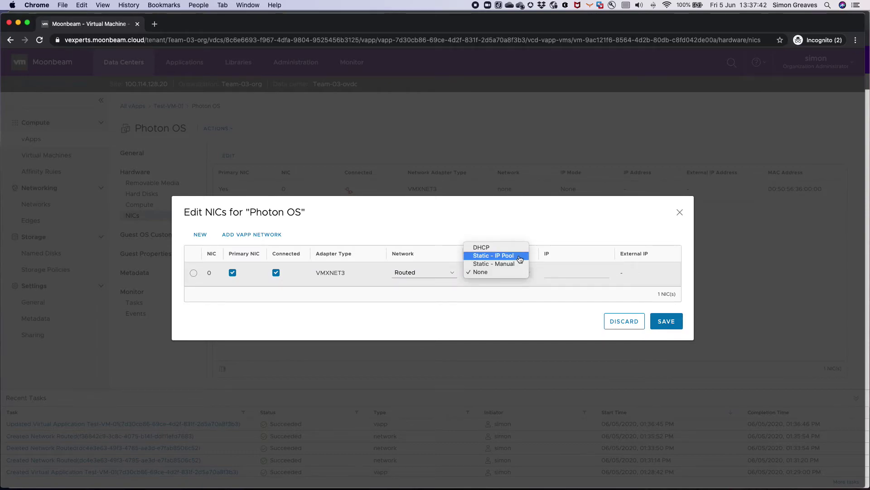
click(520, 258)
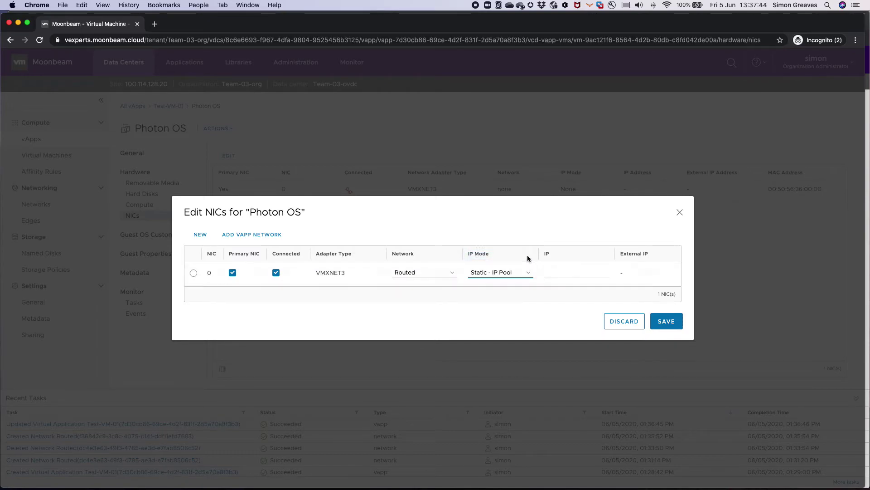
click(667, 320)
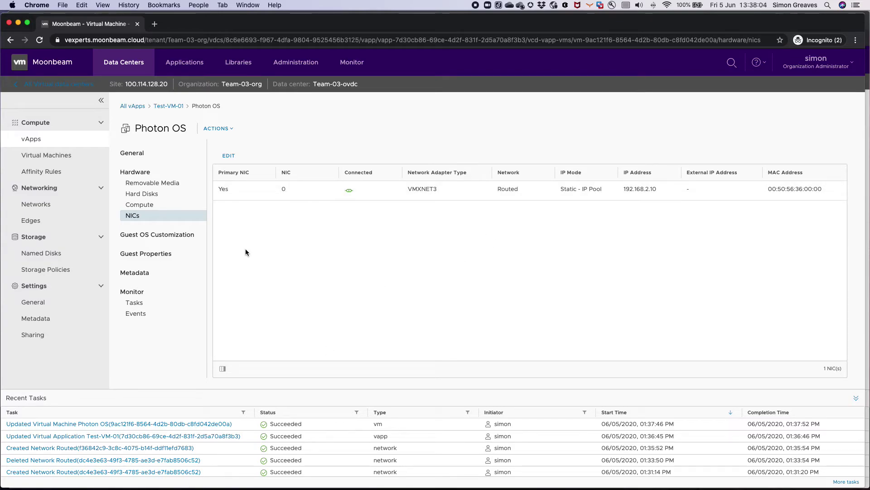
Return to the vApps list and power on Test-VM-01
click(131, 156)
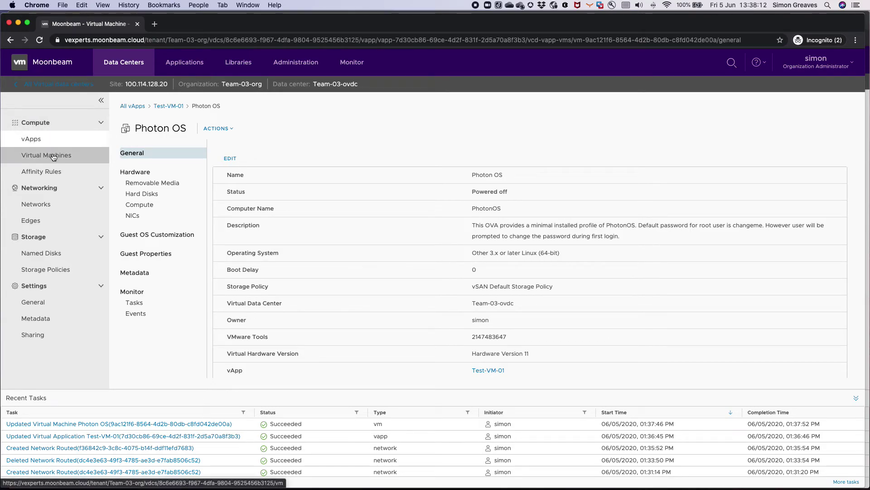
click(157, 105)
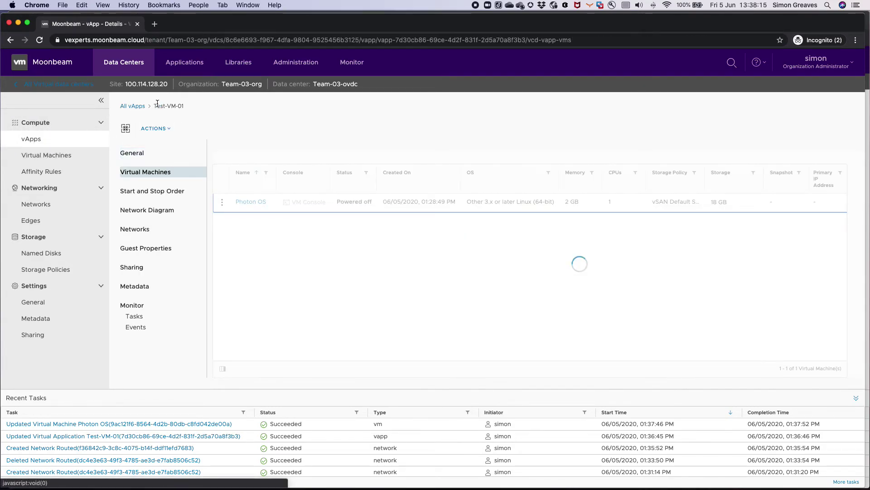
click(130, 106)
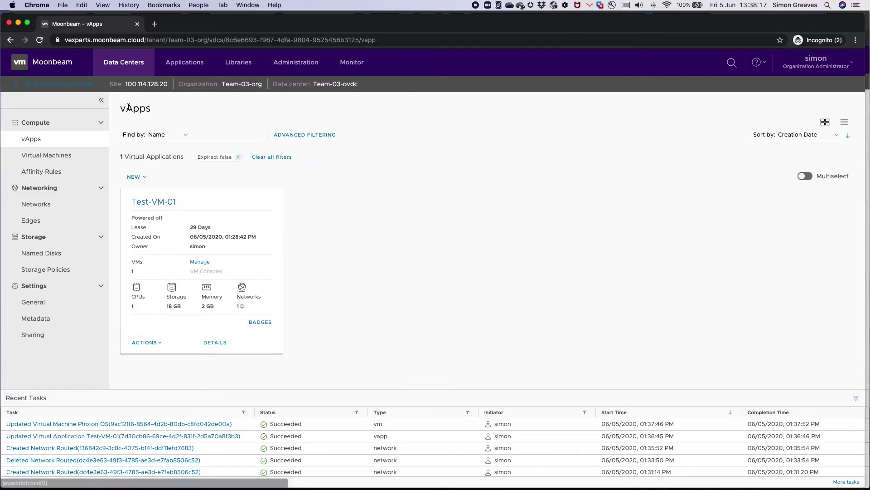
click(146, 342)
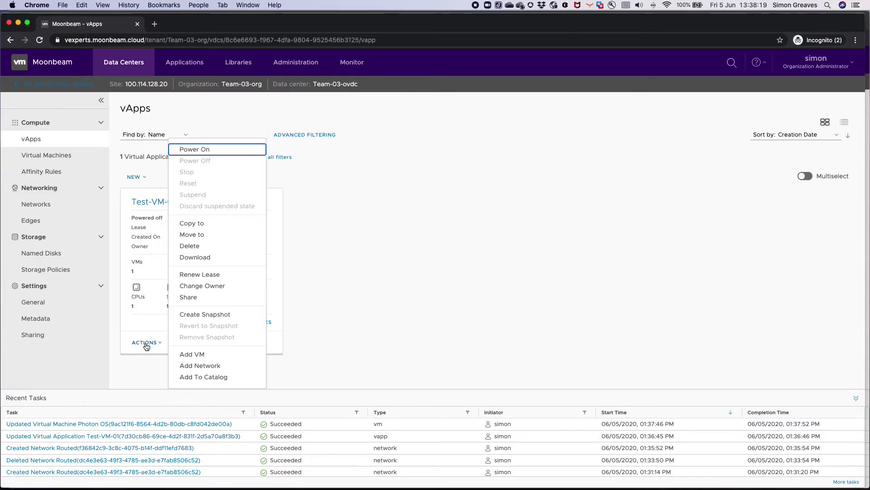
click(221, 148)
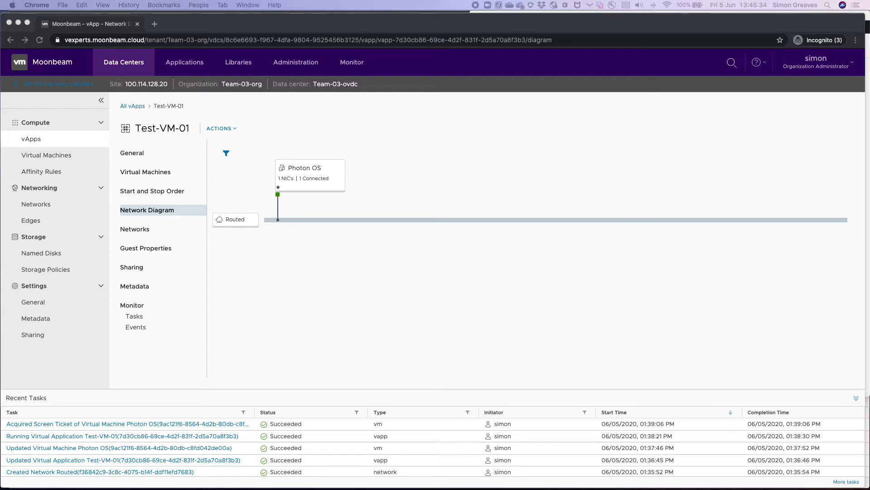
Switch to Terminal and try connect-ciserver vexperts.moonbeam.cloud -org Team-03-org, entering the username and account password
drag(869, 154, 652, 44)
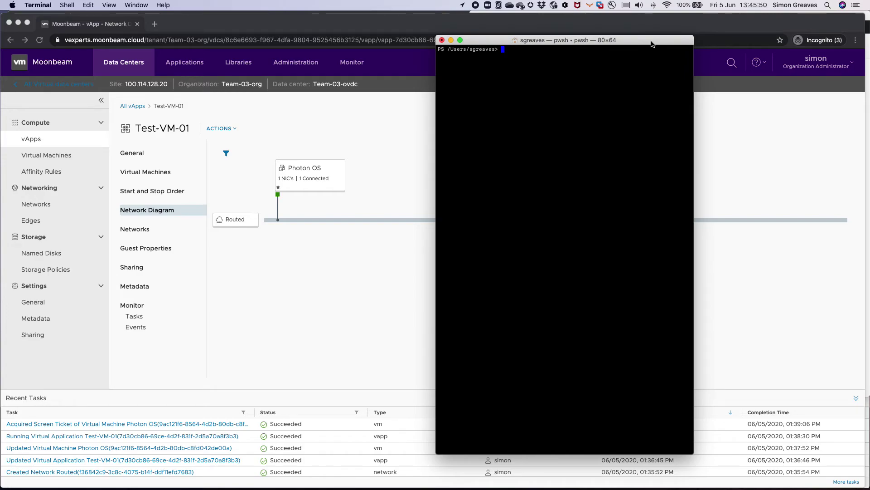
text(connect-ciserver vexperts.moonbeam.cloud -org Team-03-org)
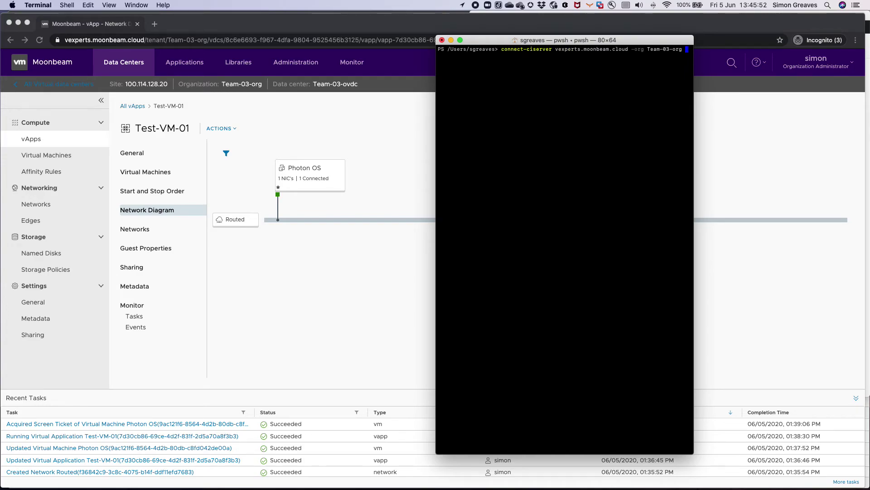
key(Return)
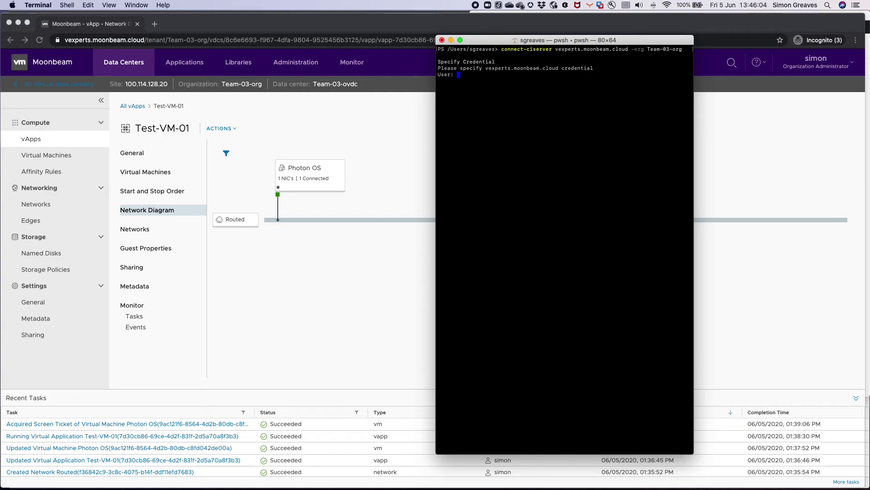
text(simon)
key(Return)
text(******)
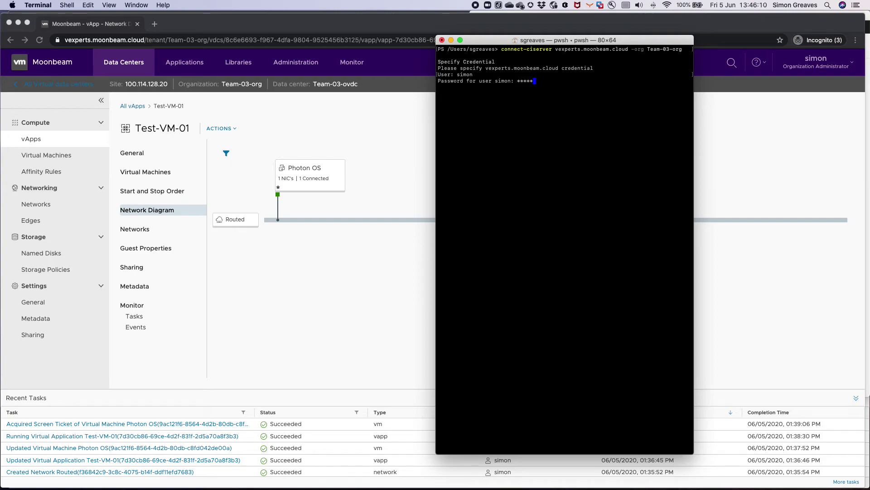
text(**********)
key(Return)
Rerun connect-ciserver for vexperts.moonbeam.cloud and org Team-03-org, signing in with the username and account password
key(Up)
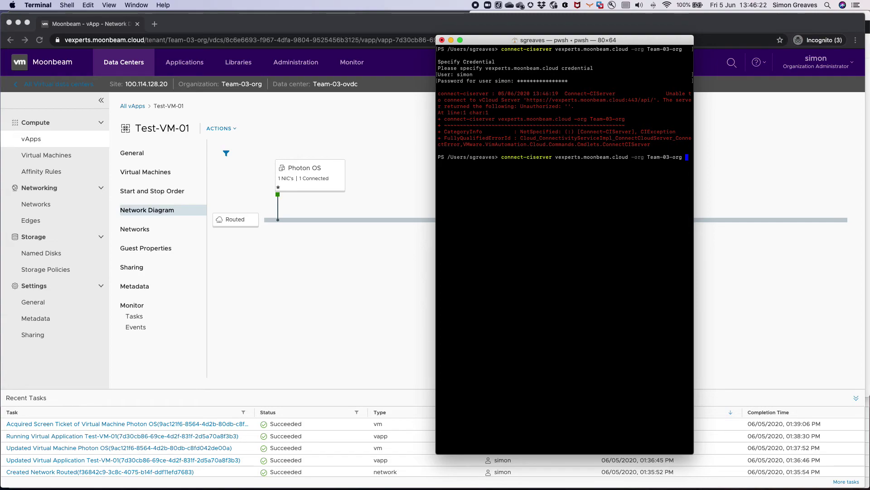
key(Return)
text(simon)
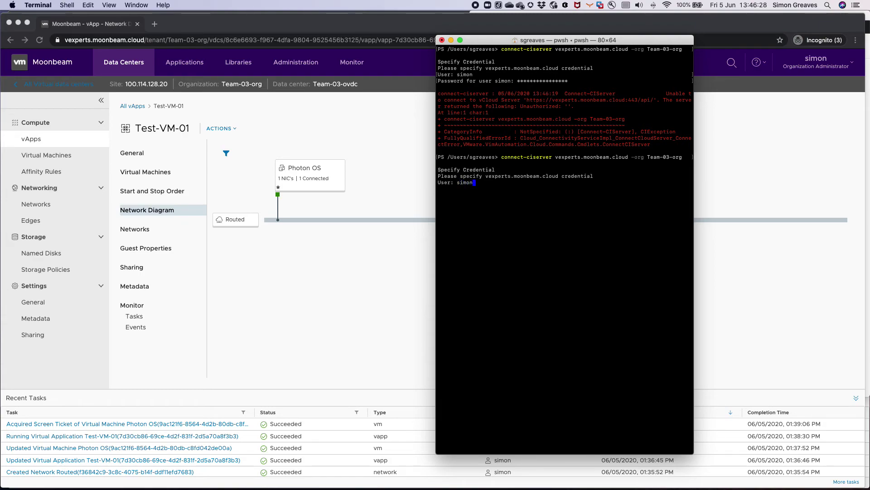
key(Return)
text(****)
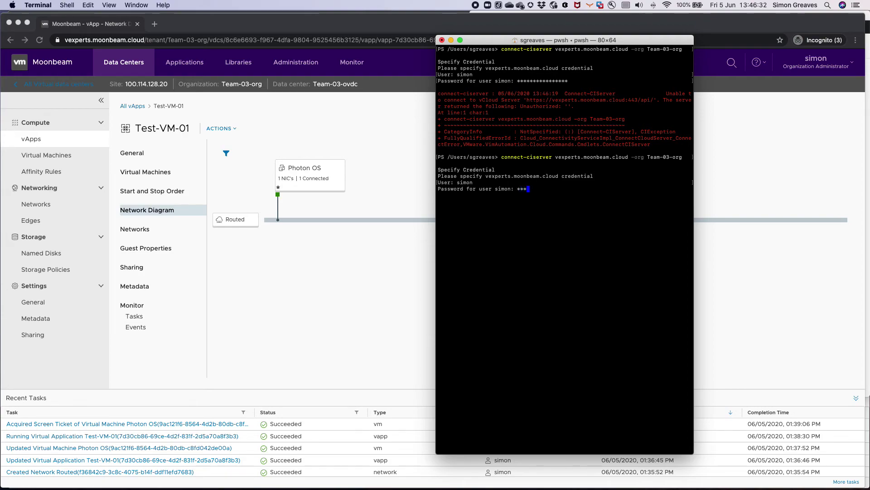
text(************)
key(Return)
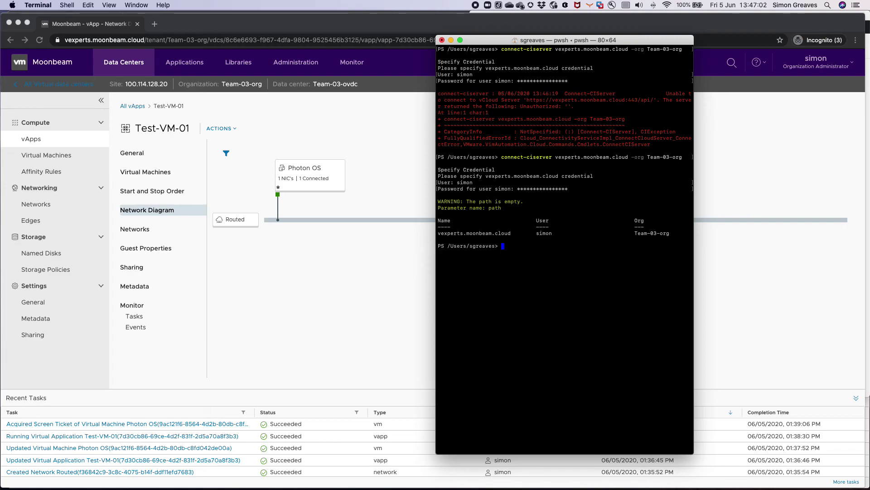
List the organization's vApps with get-civapp and show all their properties with get-civapp | select *
text(get-civapp)
key(Return)
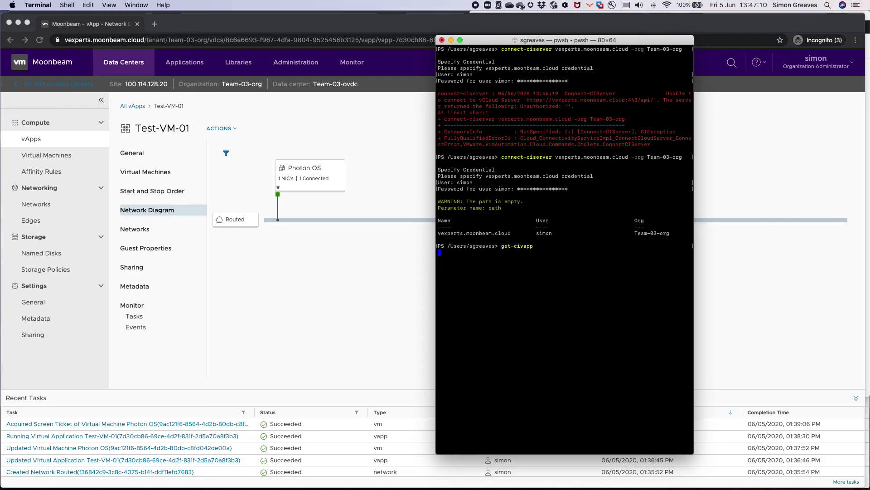
key(Up)
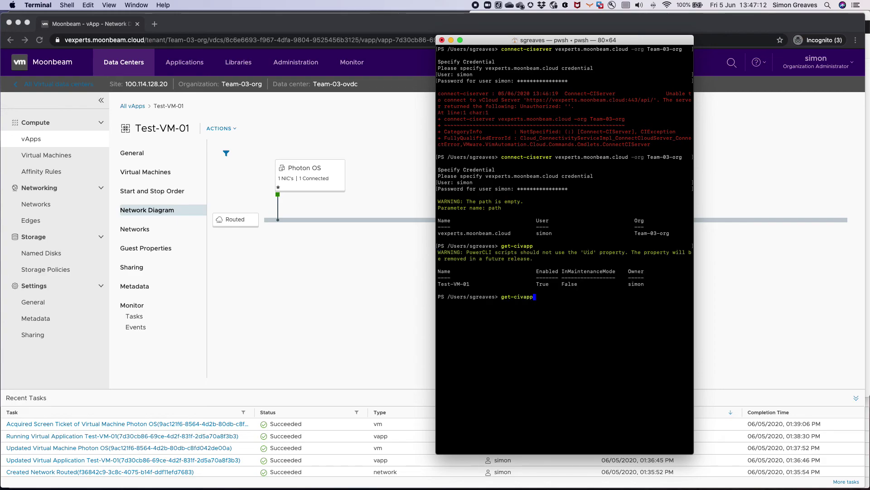
text(| sele)
text(ct-)
text( *)
key(Left)
key(Left)
key(BackSpace)
key(Return)
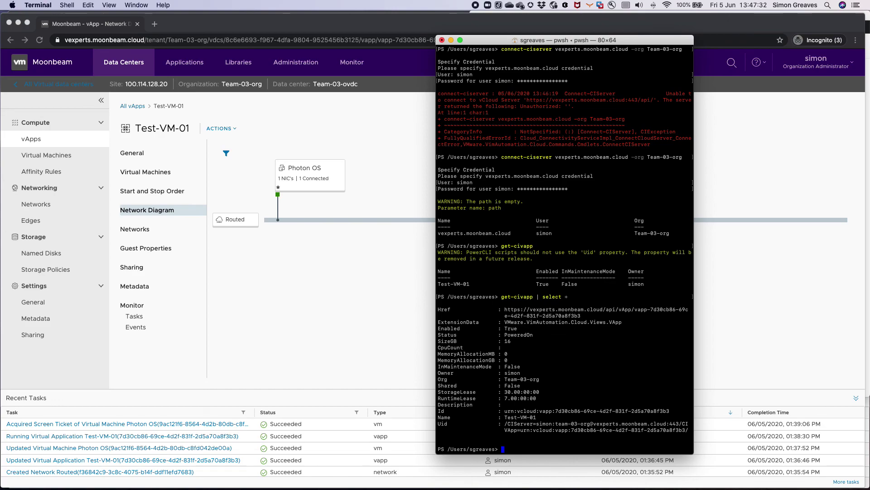
Query only the vApp size by running get-civapp | select SizeGB
key(Up)
key(BackSpace)
text(SizeGB)
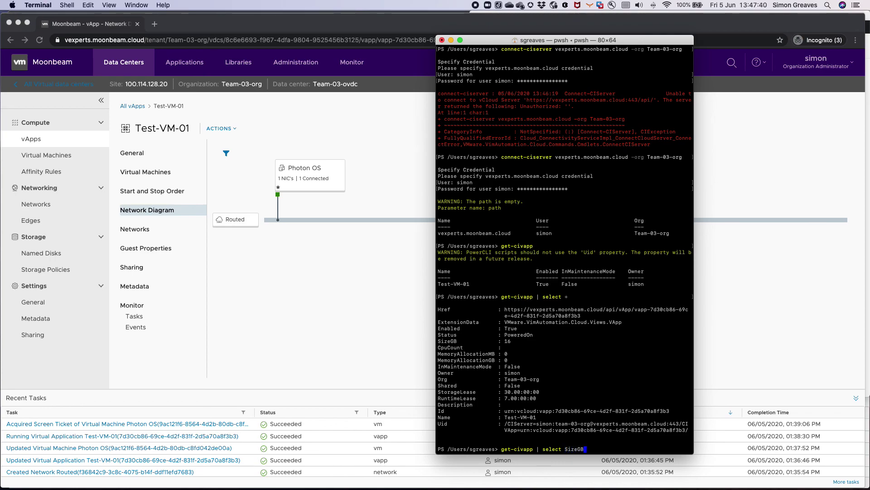
key(Return)
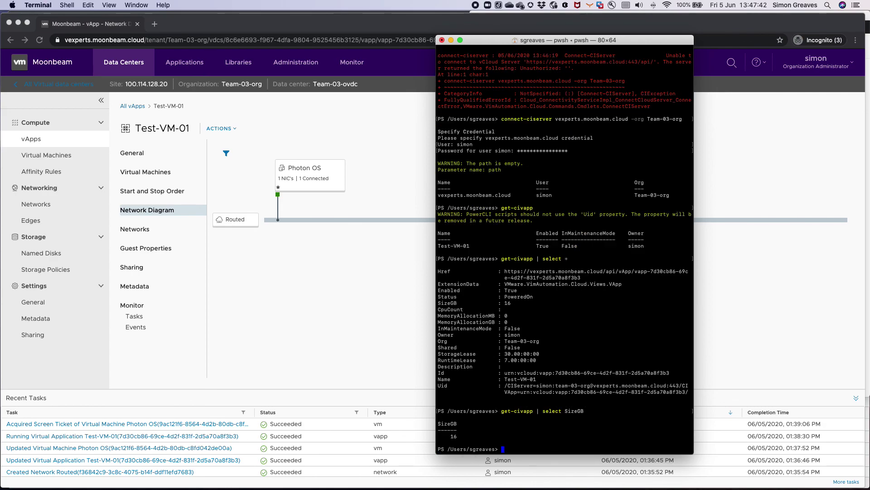